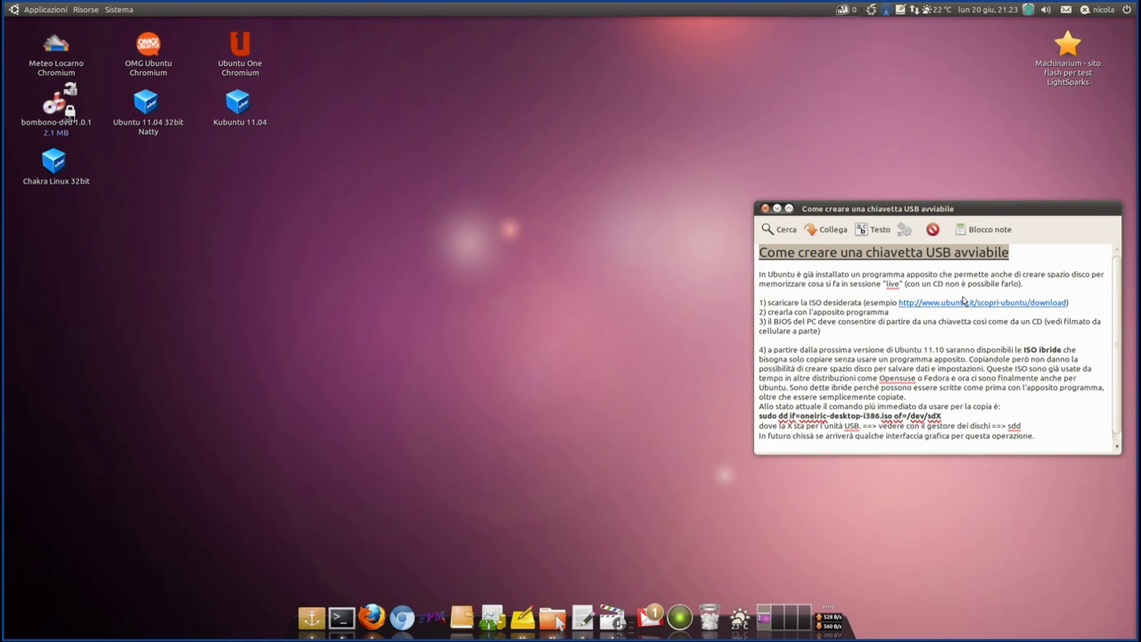
# Review the note's title, its introduction about the preinstalled USB program, and the first instruction on downloading the ISO.
pyautogui.click(1039, 289)
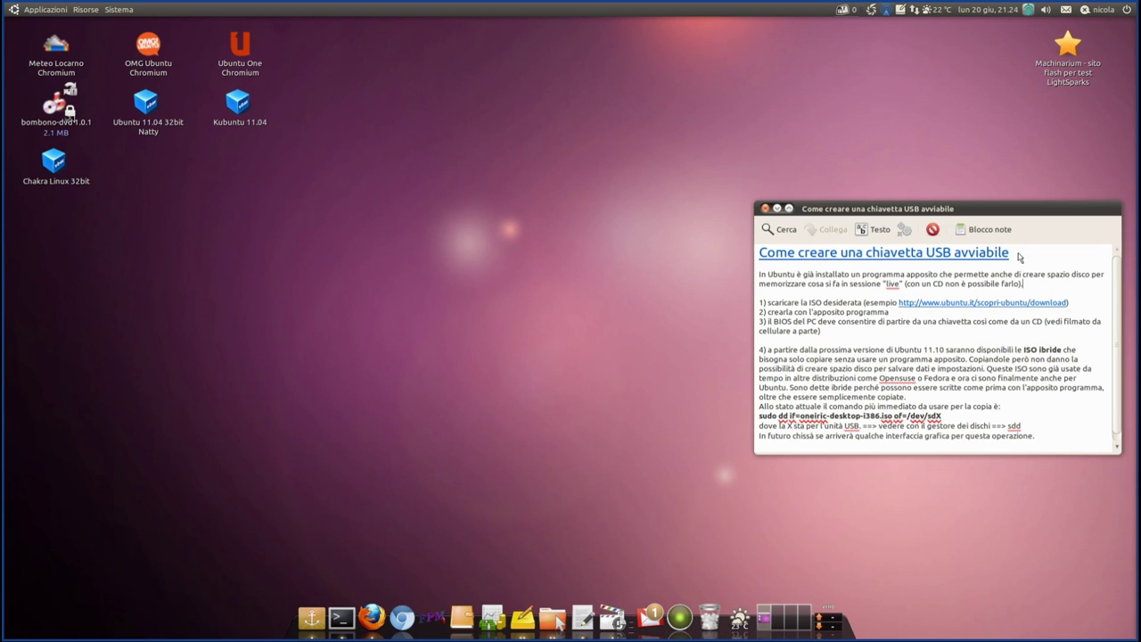
pyautogui.moveTo(1013, 254); pyautogui.dragTo(953, 256)
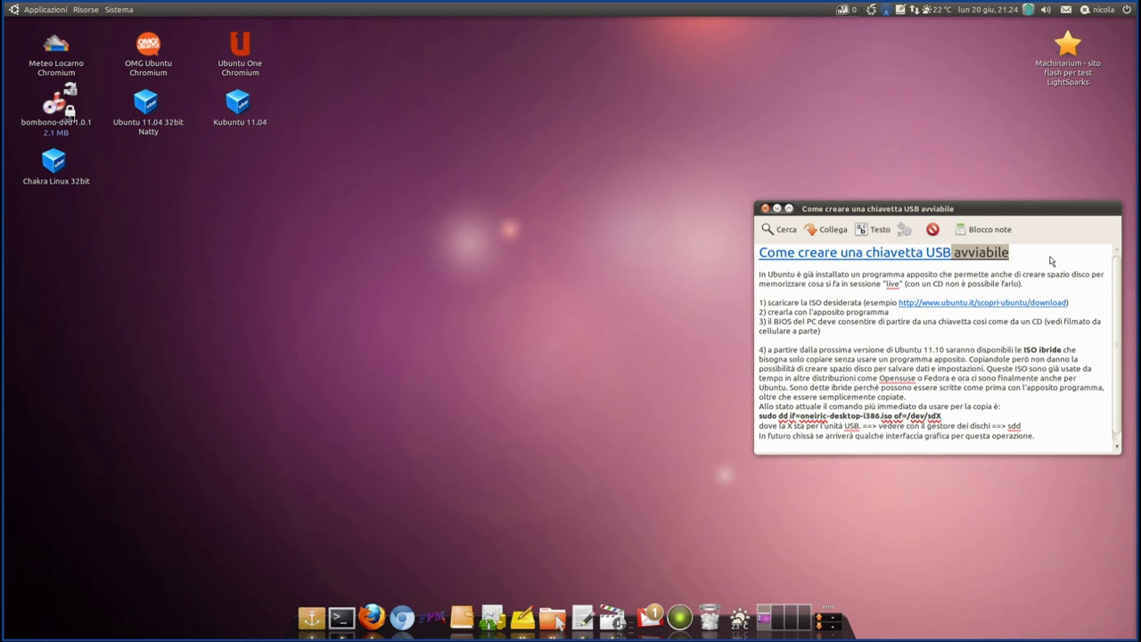
pyautogui.click(1050, 260)
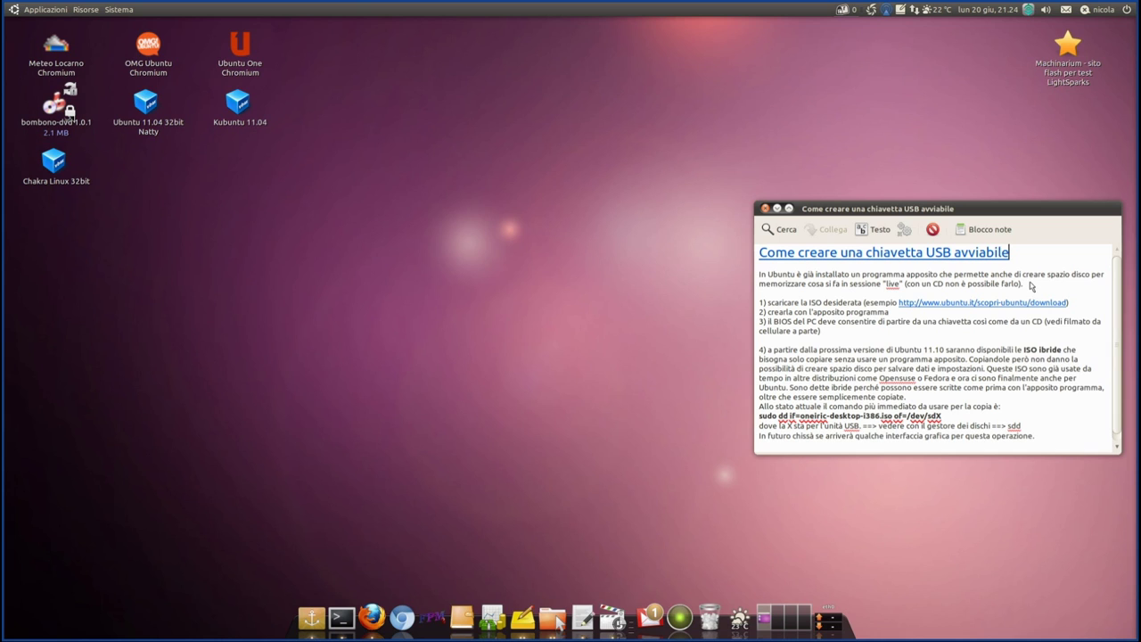
pyautogui.moveTo(1030, 286); pyautogui.dragTo(737, 284)
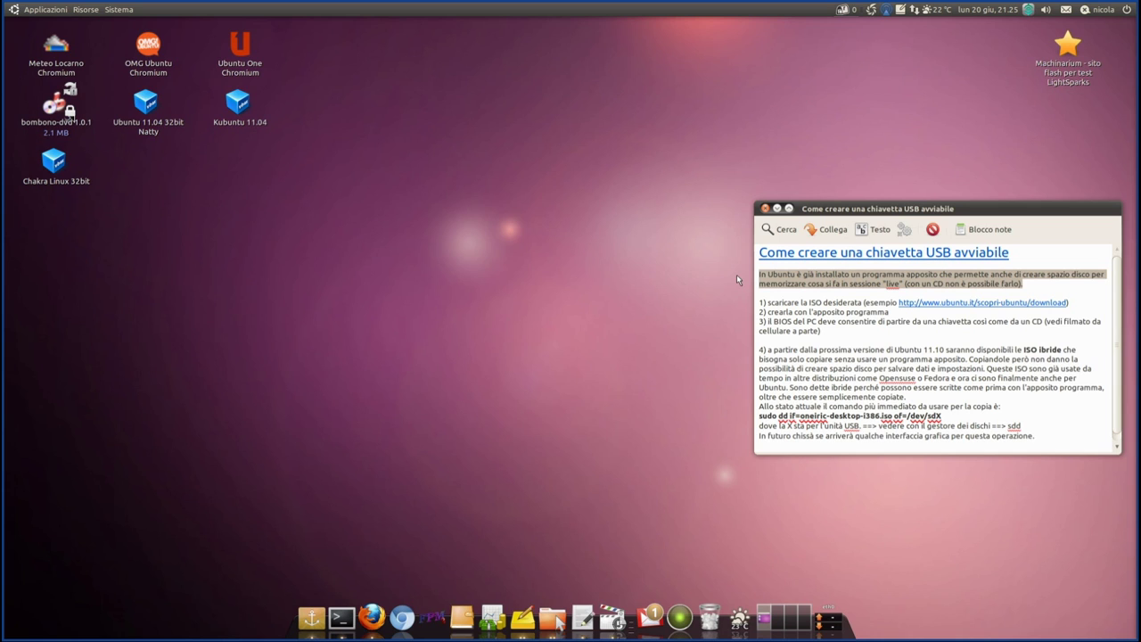
pyautogui.click(1030, 285)
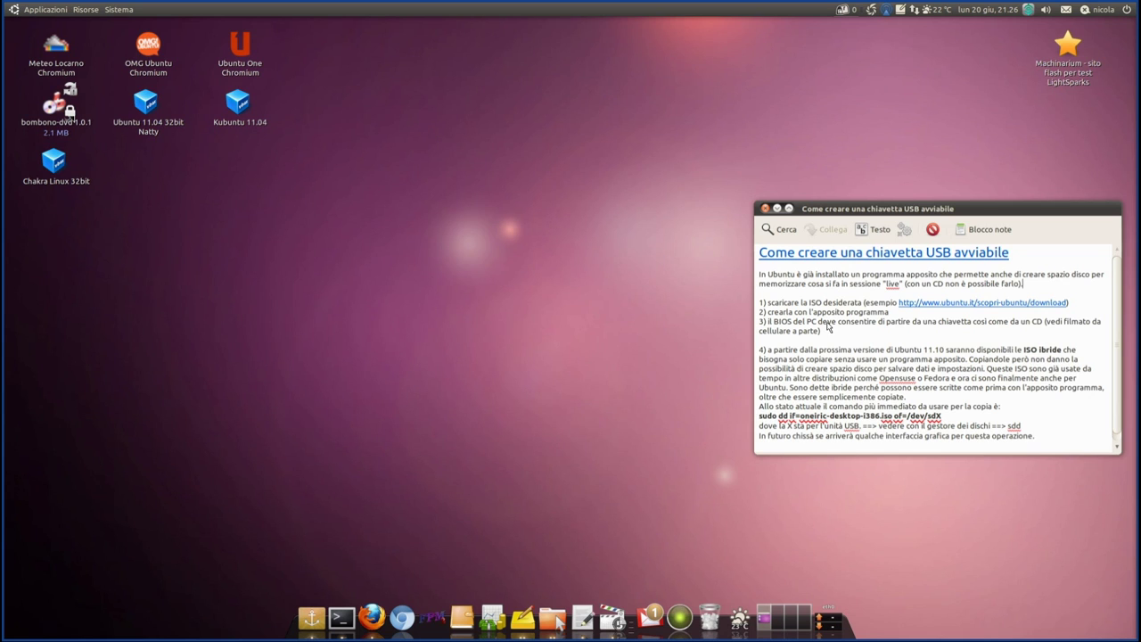
pyautogui.moveTo(823, 303); pyautogui.dragTo(767, 304)
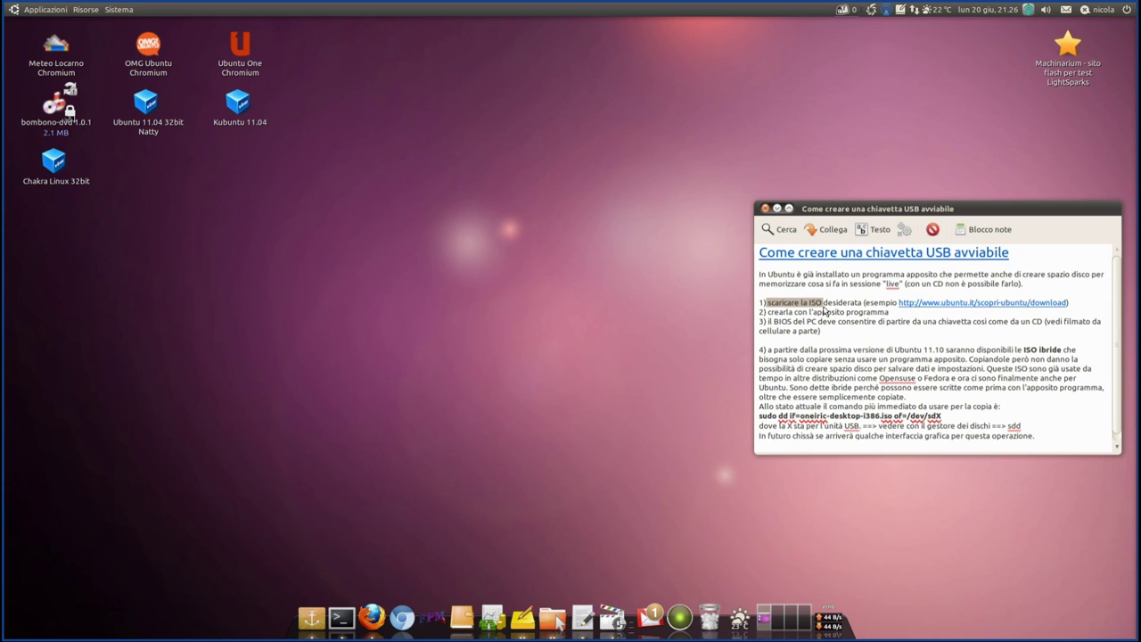
pyautogui.click(823, 309)
pyautogui.moveTo(823, 307); pyautogui.dragTo(768, 305)
pyautogui.click(824, 305)
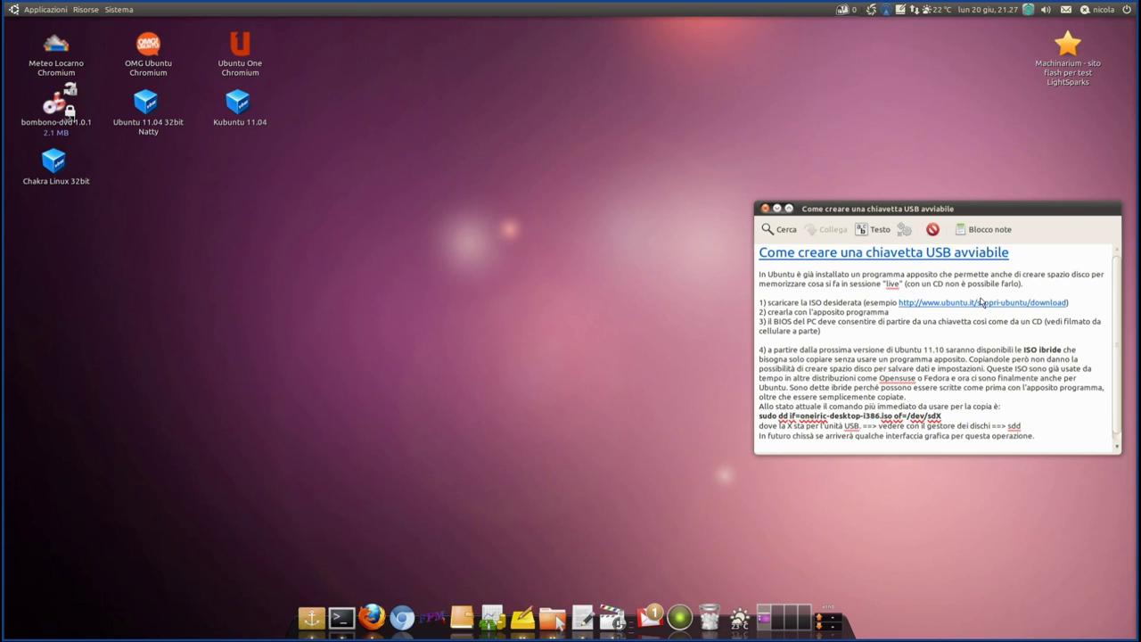
# Open the Ubuntu download page linked in the note and try to save the Ubuntu 11.04 32-bit desktop ISO.
pyautogui.click(980, 306)
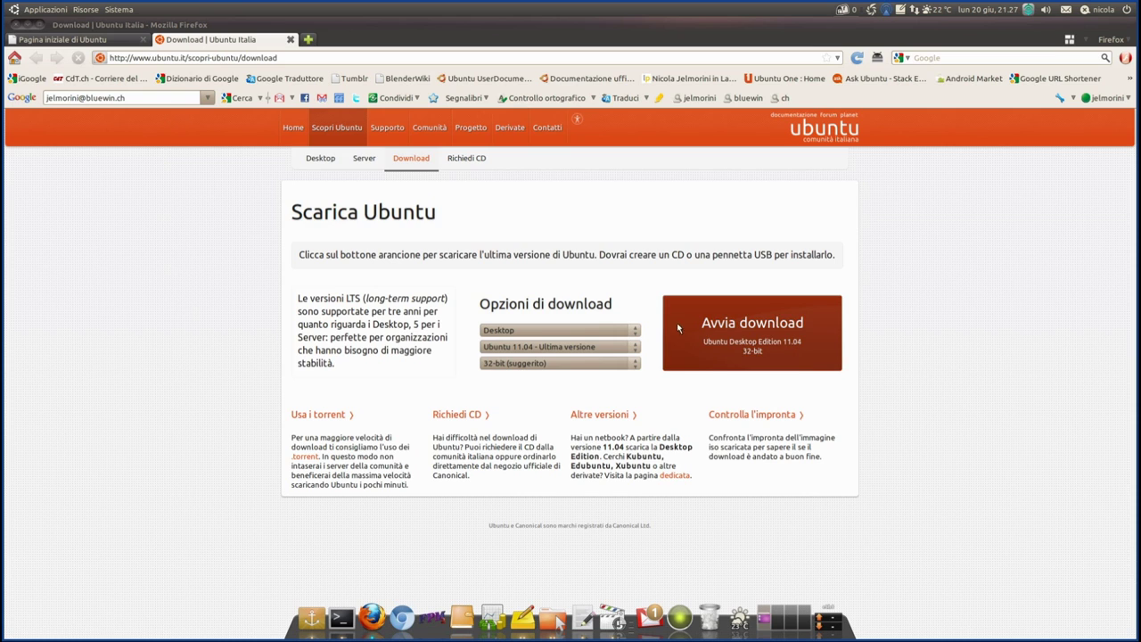
pyautogui.click(731, 332)
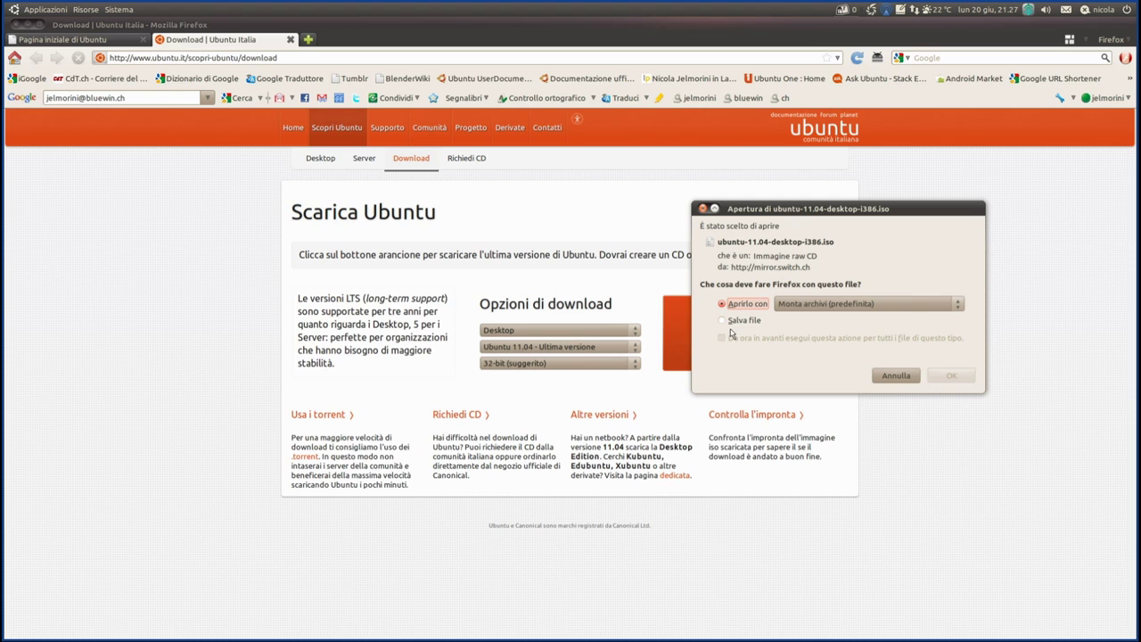
pyautogui.moveTo(721, 214); pyautogui.dragTo(755, 207)
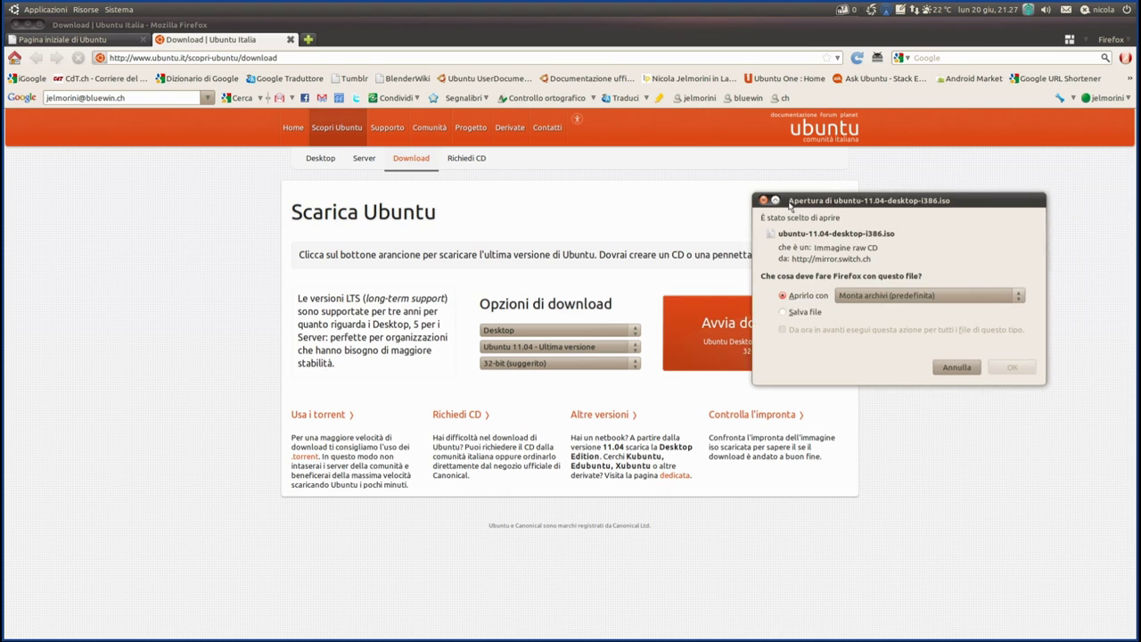
pyautogui.click(779, 314)
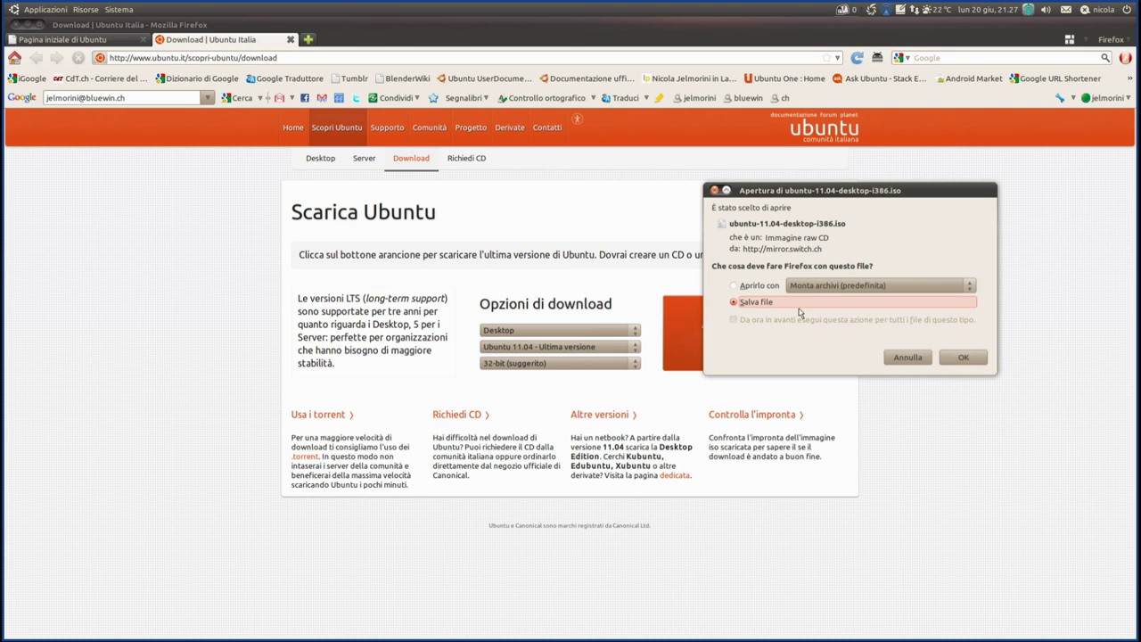
pyautogui.click(916, 362)
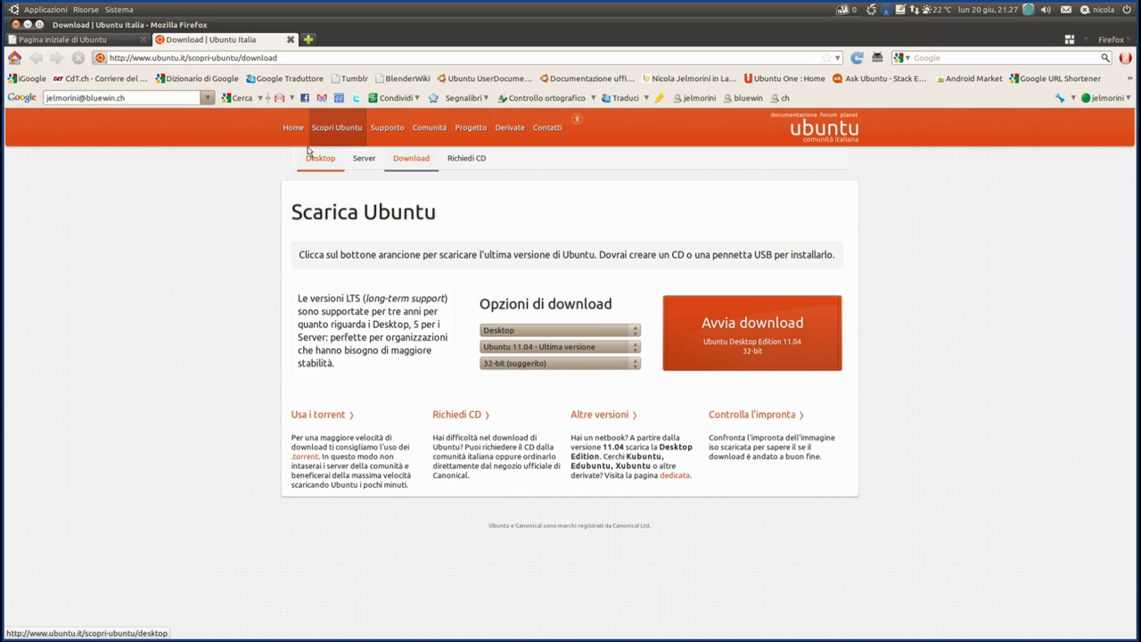
pyautogui.click(290, 40)
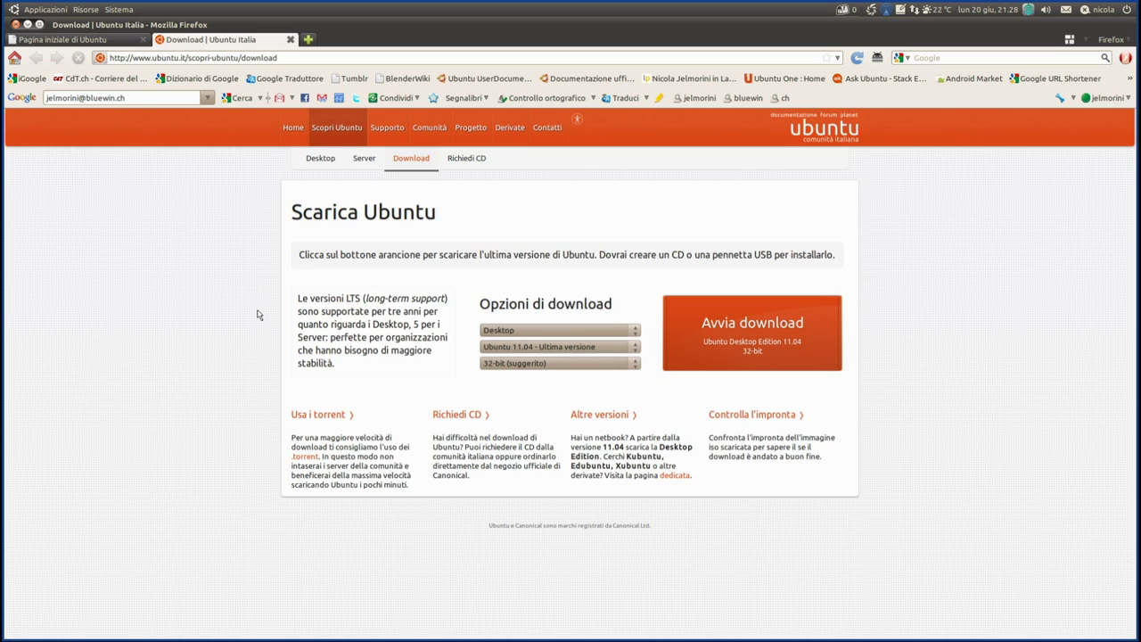
pyautogui.click(27, 24)
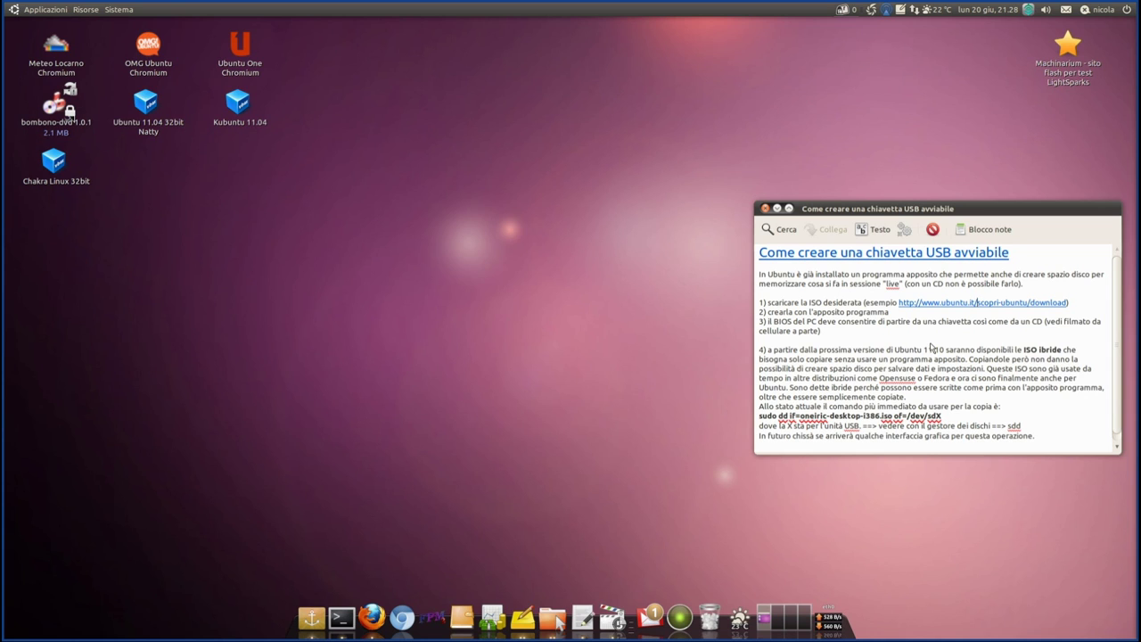
# Bring up the already open file browser window of the test folder and select oneiric-desktop-amd64+mac.iso.
pyautogui.moveTo(767, 308); pyautogui.dragTo(863, 307)
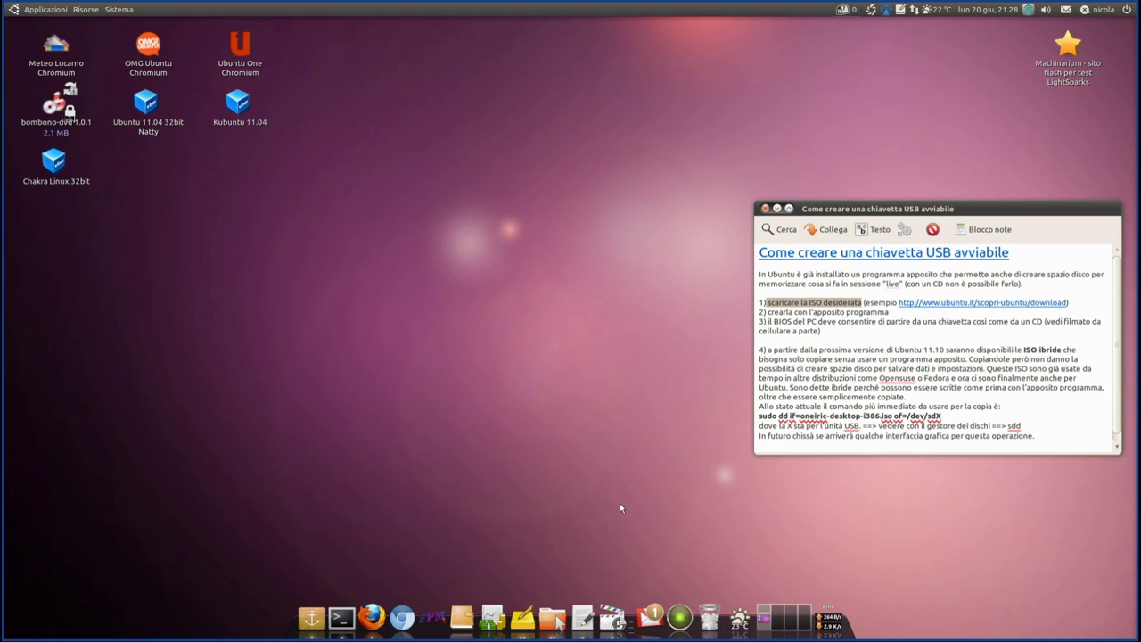
pyautogui.rightClick(553, 616)
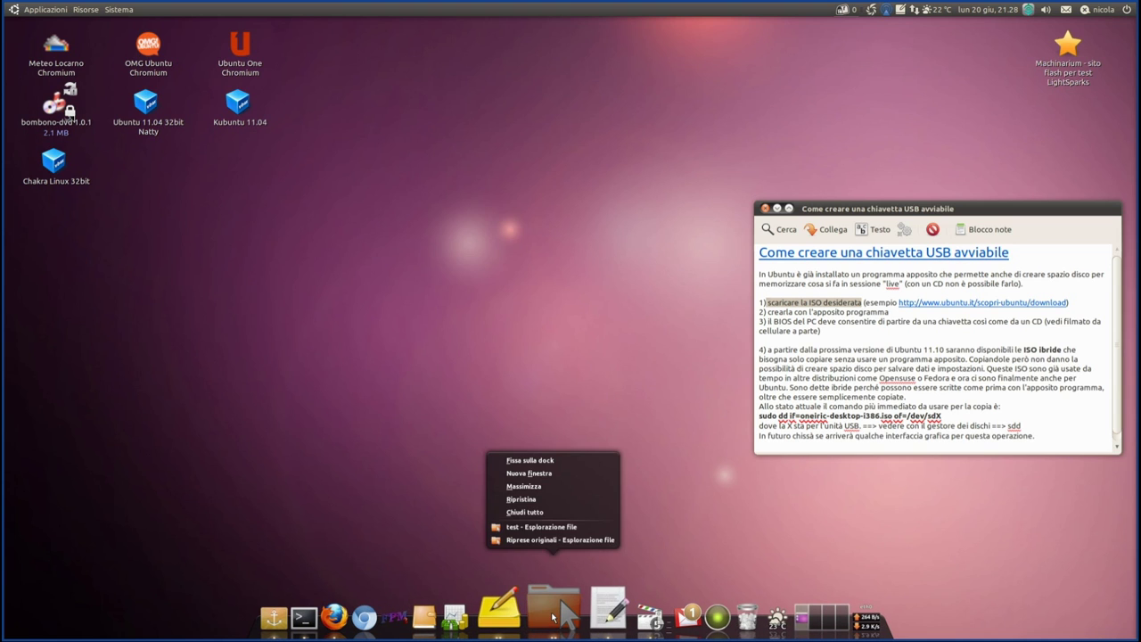
pyautogui.click(547, 530)
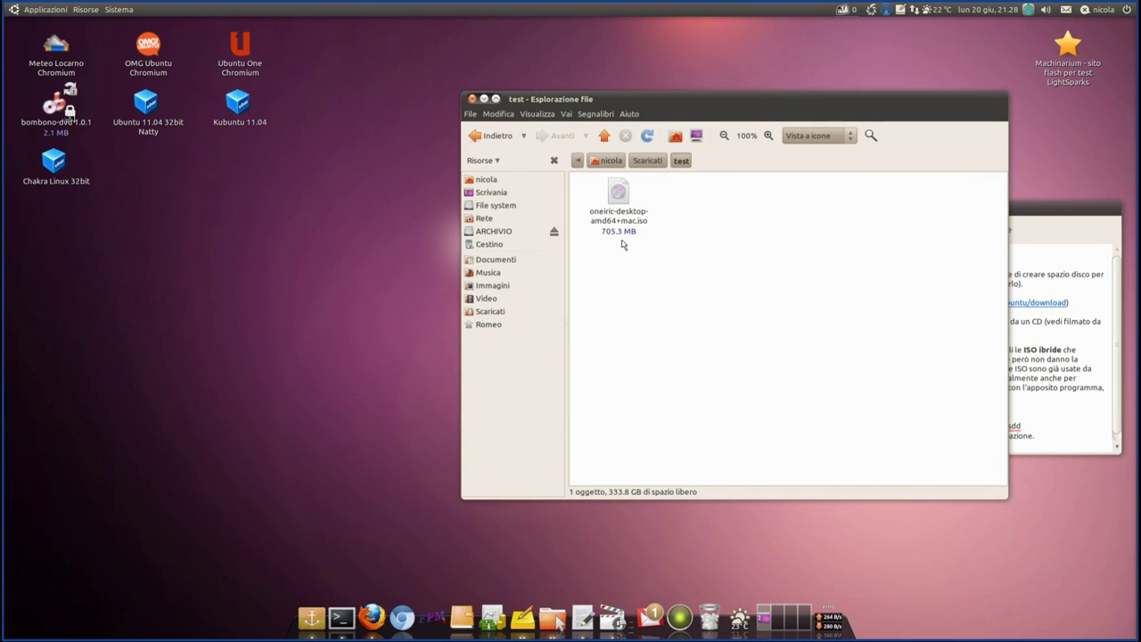
pyautogui.click(619, 194)
pyautogui.moveTo(767, 104); pyautogui.dragTo(750, 133)
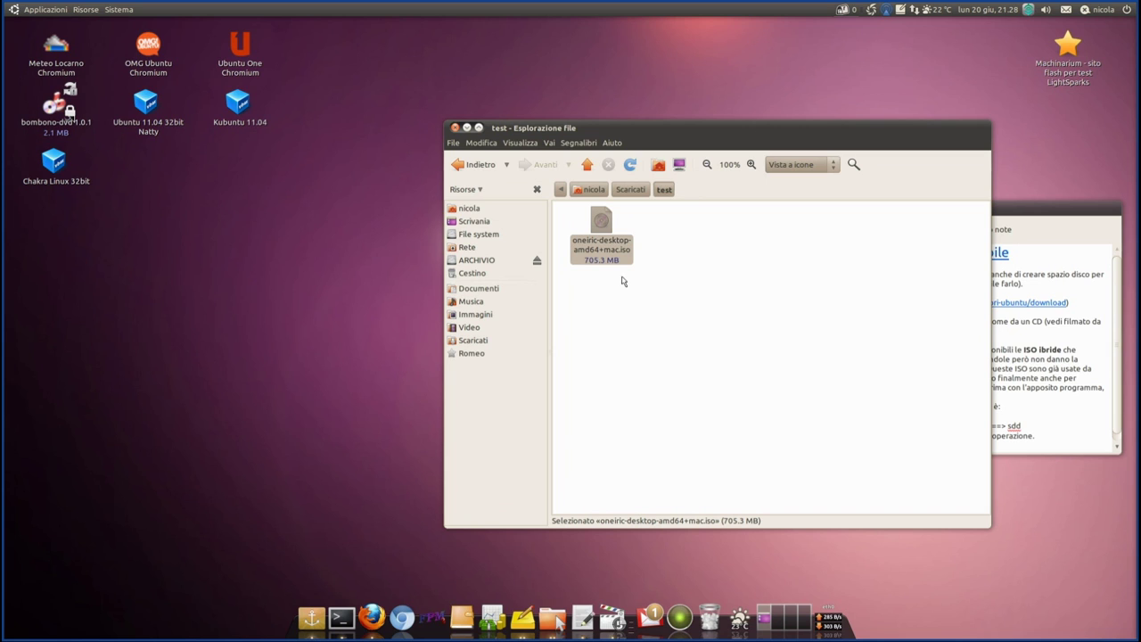
pyautogui.click(696, 242)
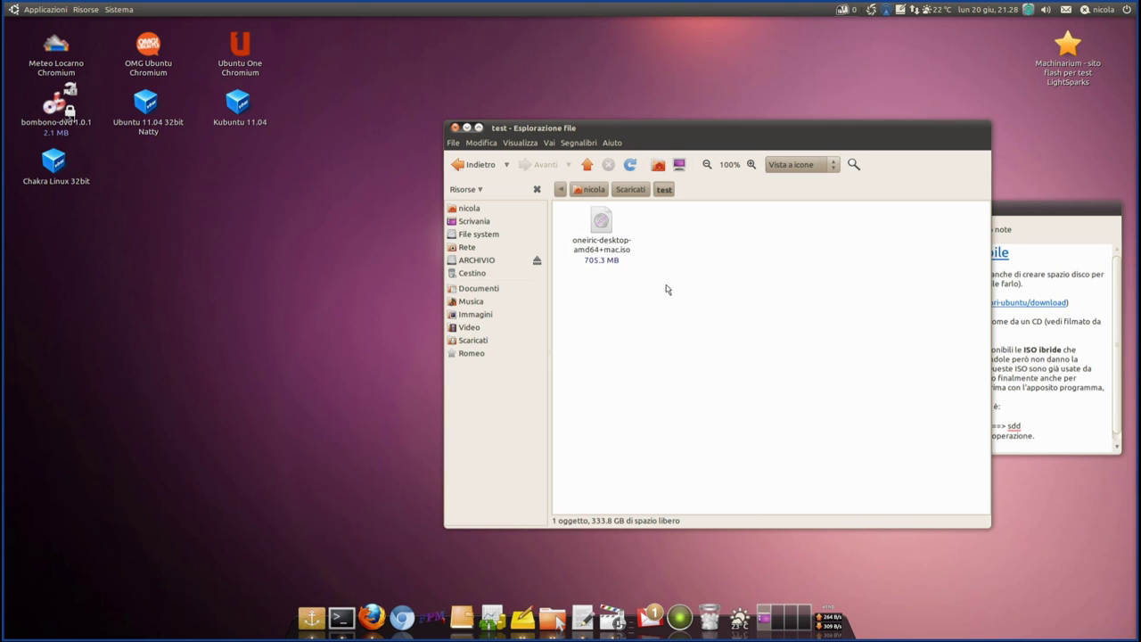
pyautogui.moveTo(667, 289); pyautogui.dragTo(573, 209)
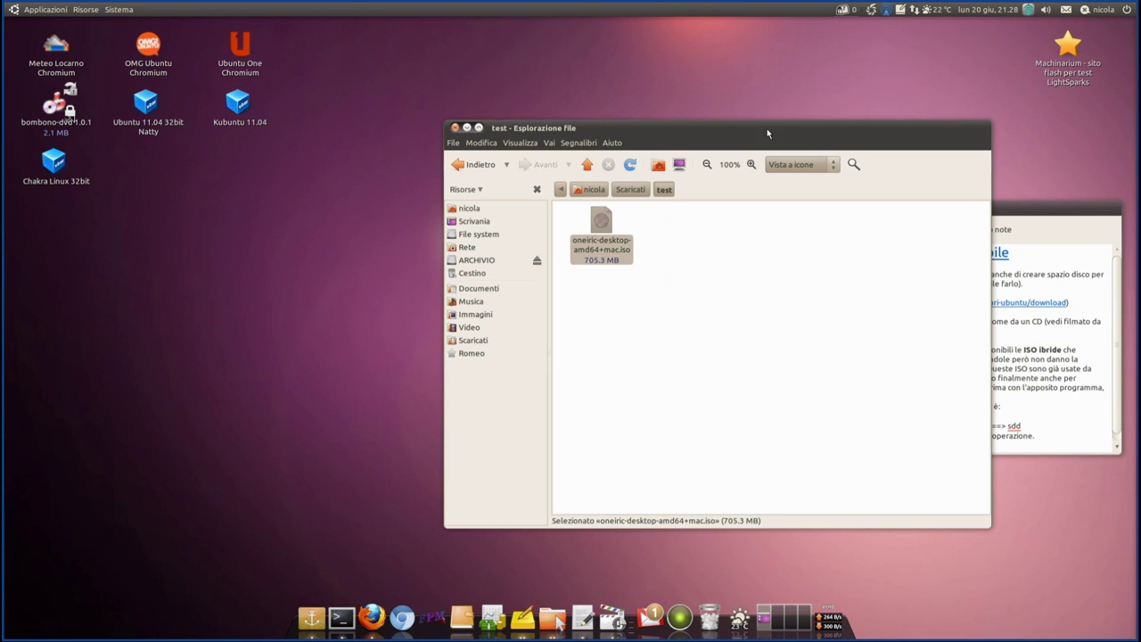
# Place the test folder window beside the note without overlap and highlight the note's second instruction, "crearla con l'apposito programma".
pyautogui.moveTo(767, 128); pyautogui.dragTo(688, 139)
pyautogui.click(1012, 217)
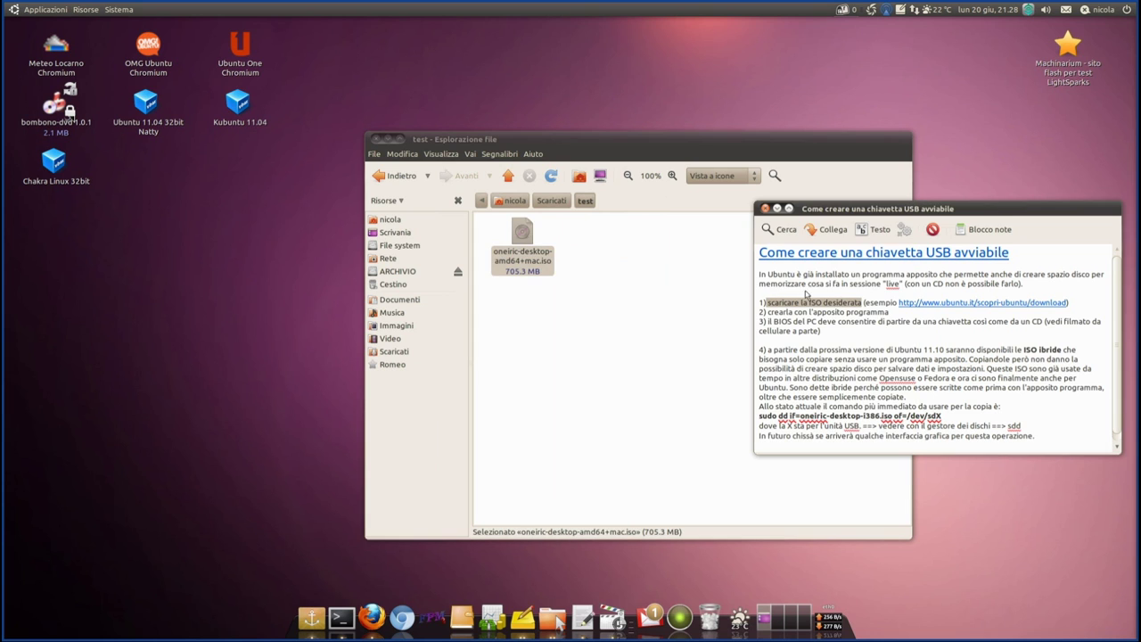
pyautogui.click(563, 278)
pyautogui.click(958, 230)
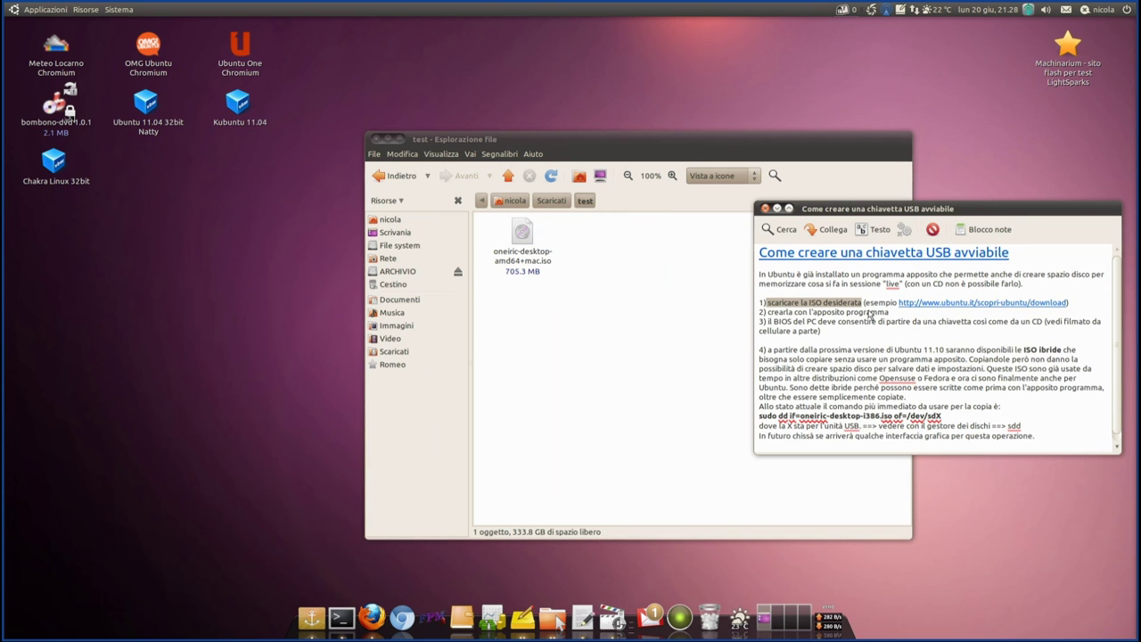
pyautogui.moveTo(890, 316); pyautogui.dragTo(765, 312)
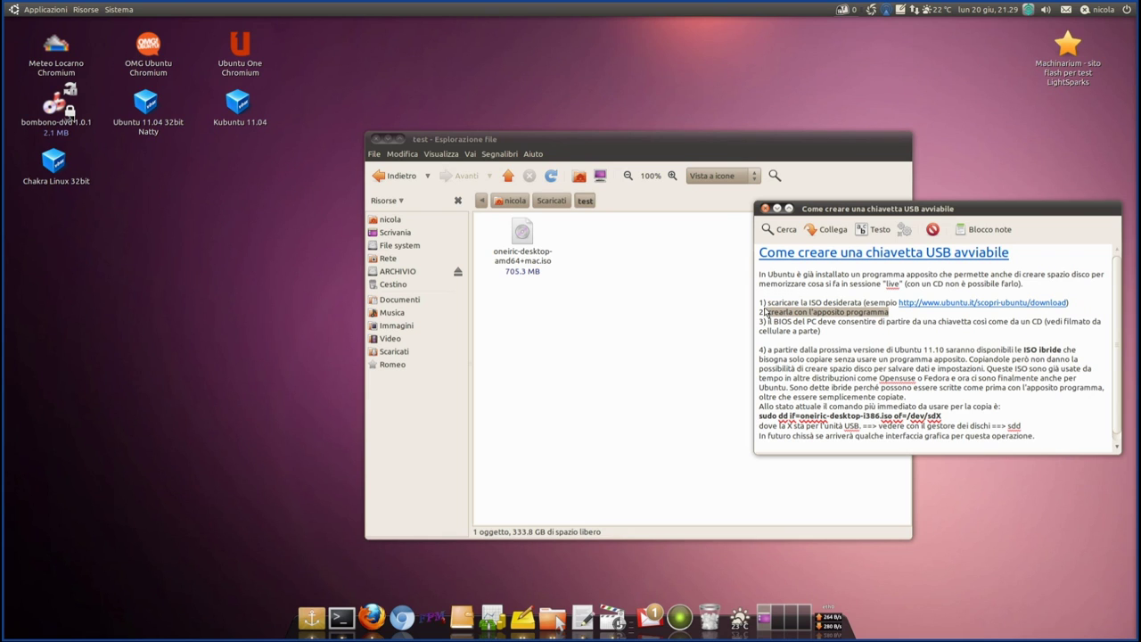
pyautogui.moveTo(708, 142); pyautogui.dragTo(822, 50)
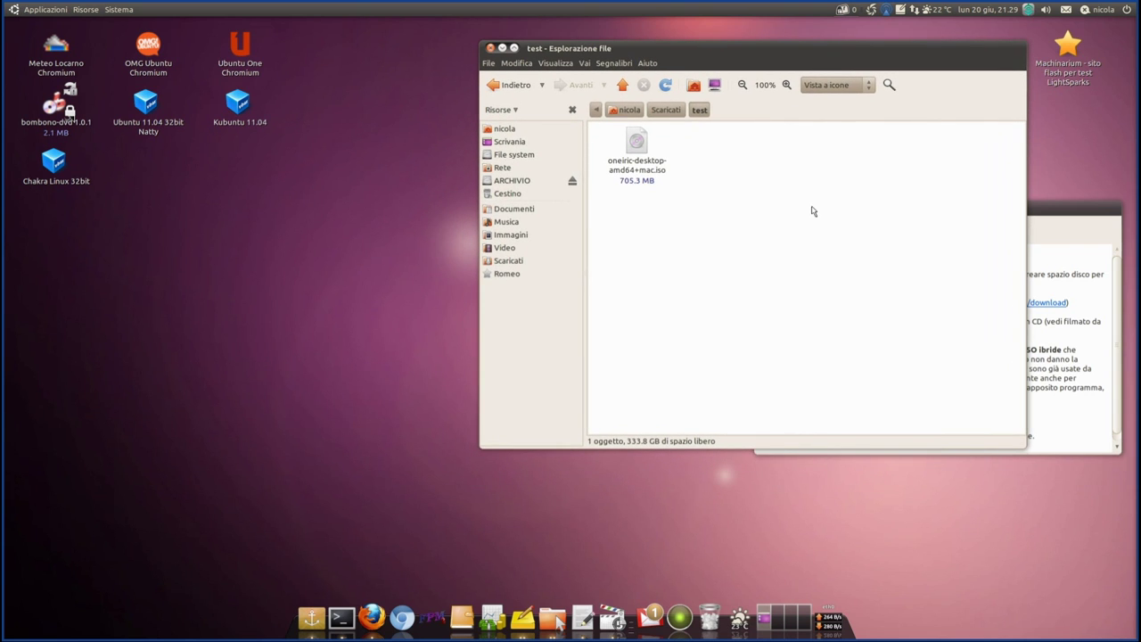
pyautogui.moveTo(907, 61); pyautogui.dragTo(598, 139)
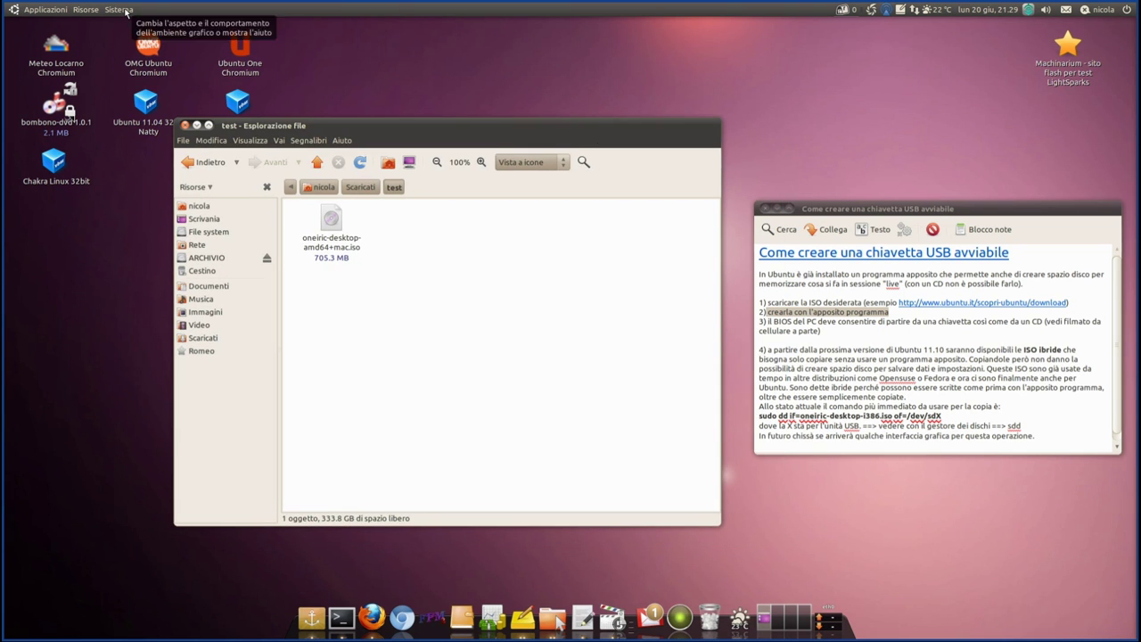
# Launch Creatore dischi di avvio from the system administration tools and move its window higher on the desktop.
pyautogui.click(119, 10)
pyautogui.moveTo(145, 48)
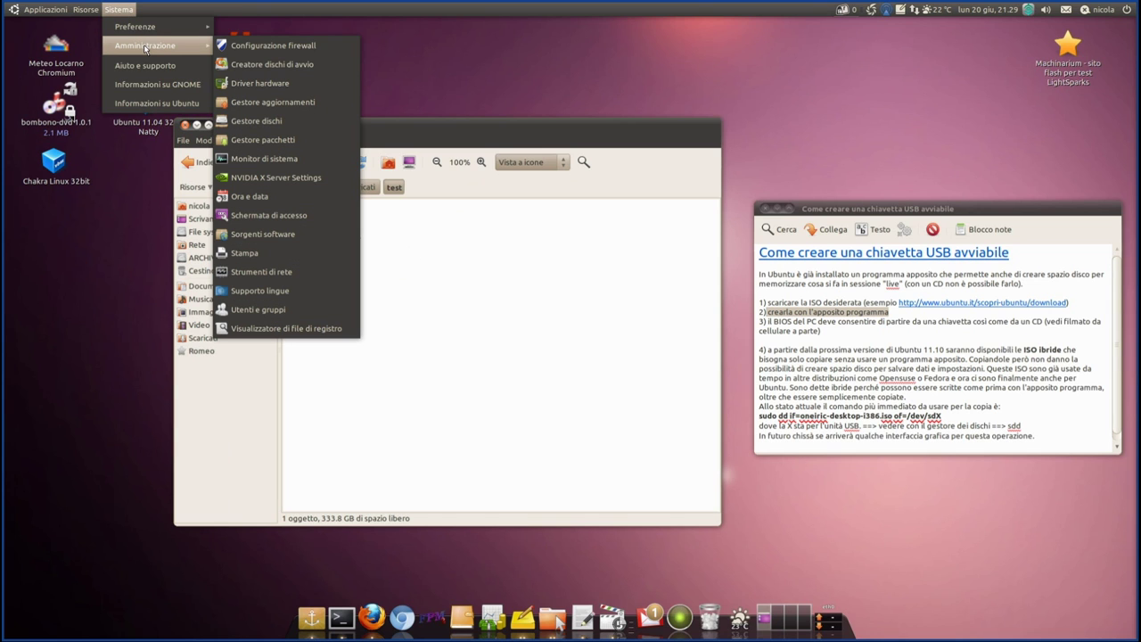
pyautogui.click(320, 65)
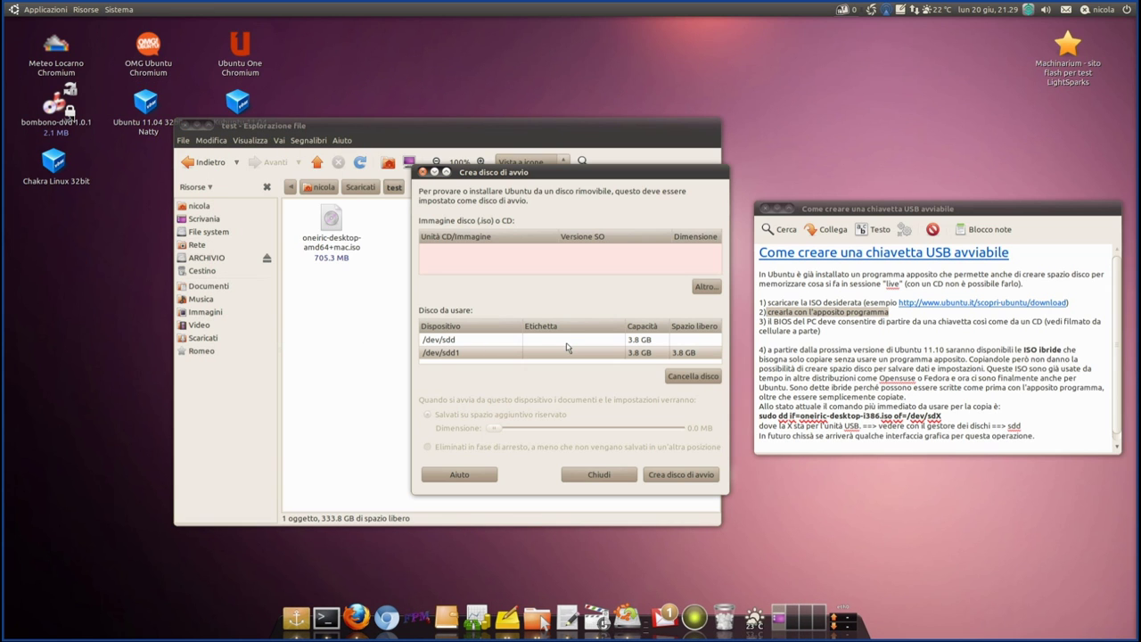
pyautogui.moveTo(488, 178); pyautogui.dragTo(500, 90)
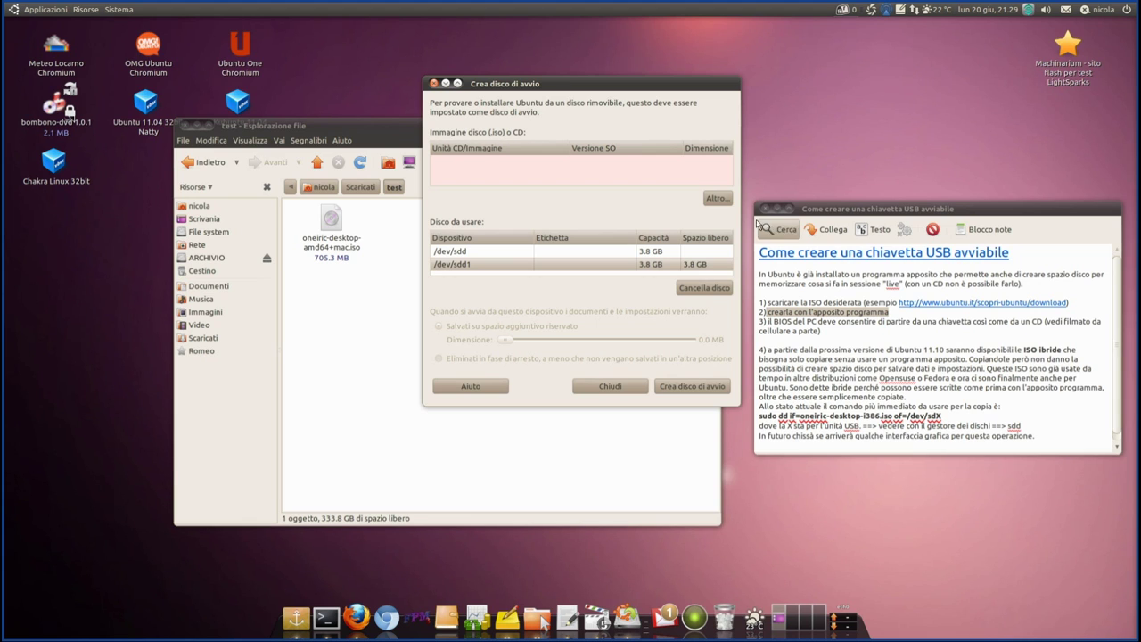
# Load oneiric-desktop-amd64+mac.iso from the test folder in Scaricati as the source disk image.
pyautogui.click(717, 199)
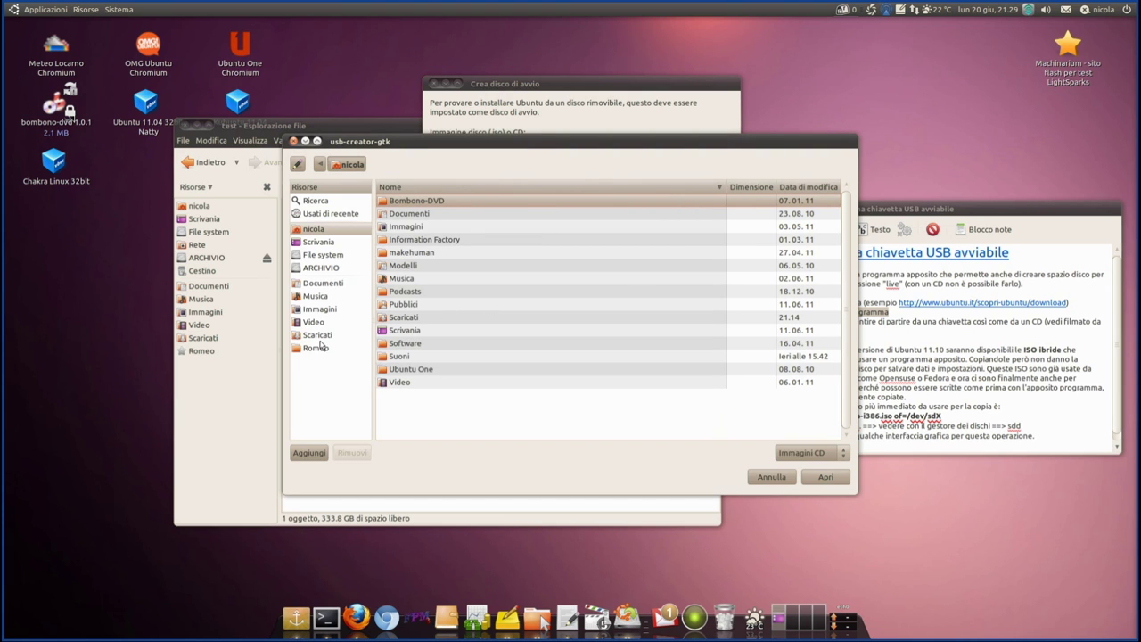
pyautogui.click(321, 335)
pyautogui.doubleClick(406, 202)
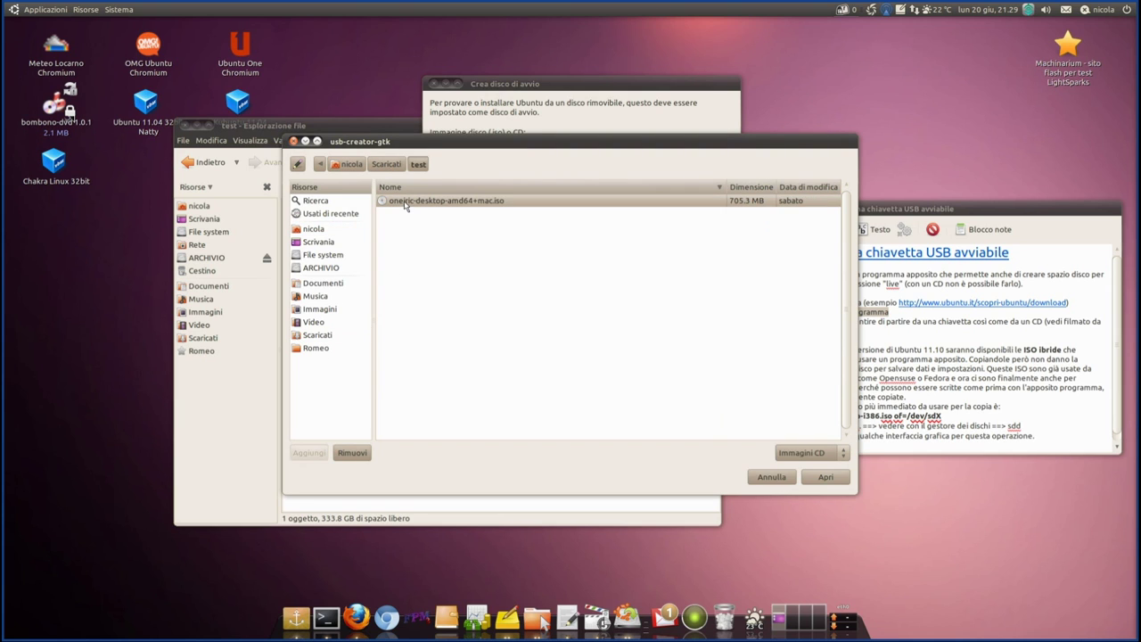
pyautogui.click(819, 480)
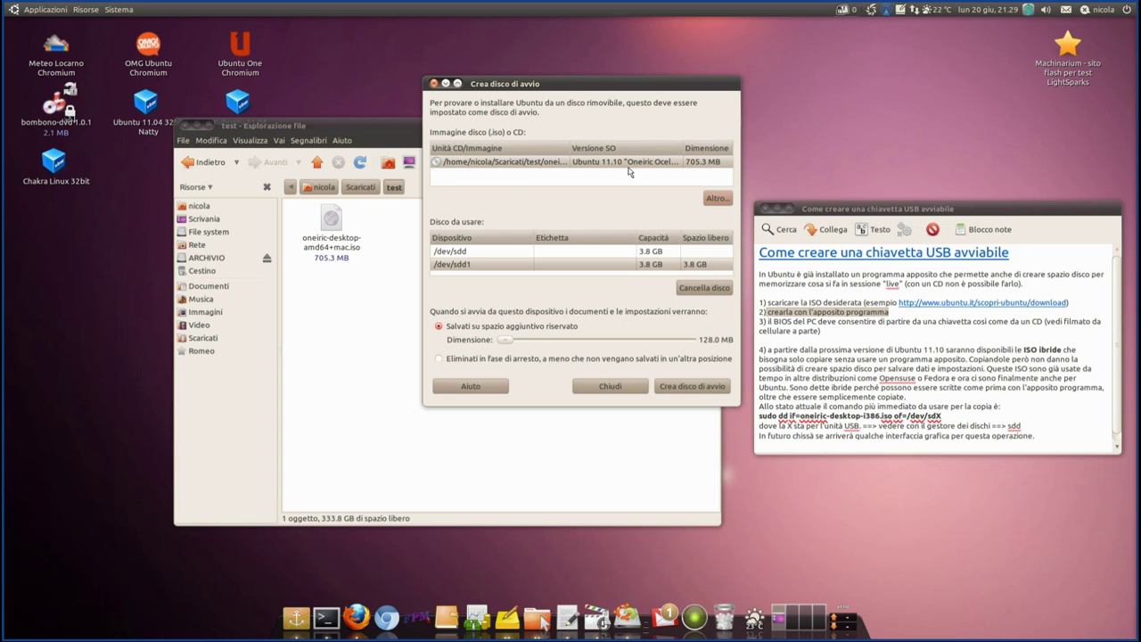
# Choose /dev/sdd1 as the disk to use and reserve 761 MB of extra space for saving documents and settings.
pyautogui.click(464, 268)
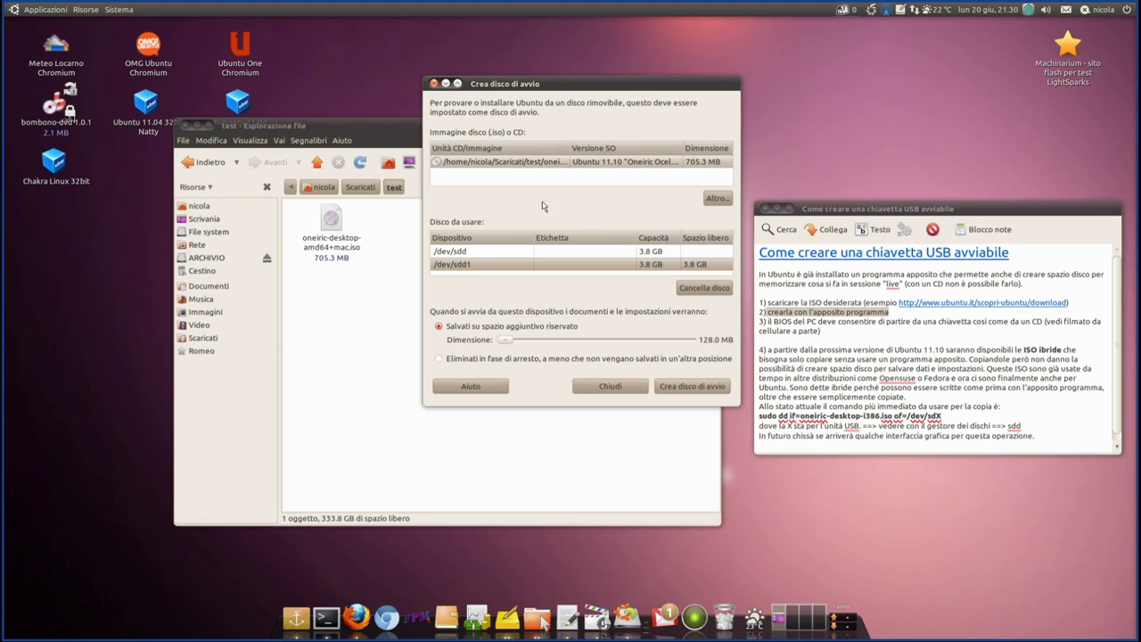
pyautogui.moveTo(574, 154); pyautogui.dragTo(667, 155)
pyautogui.click(492, 265)
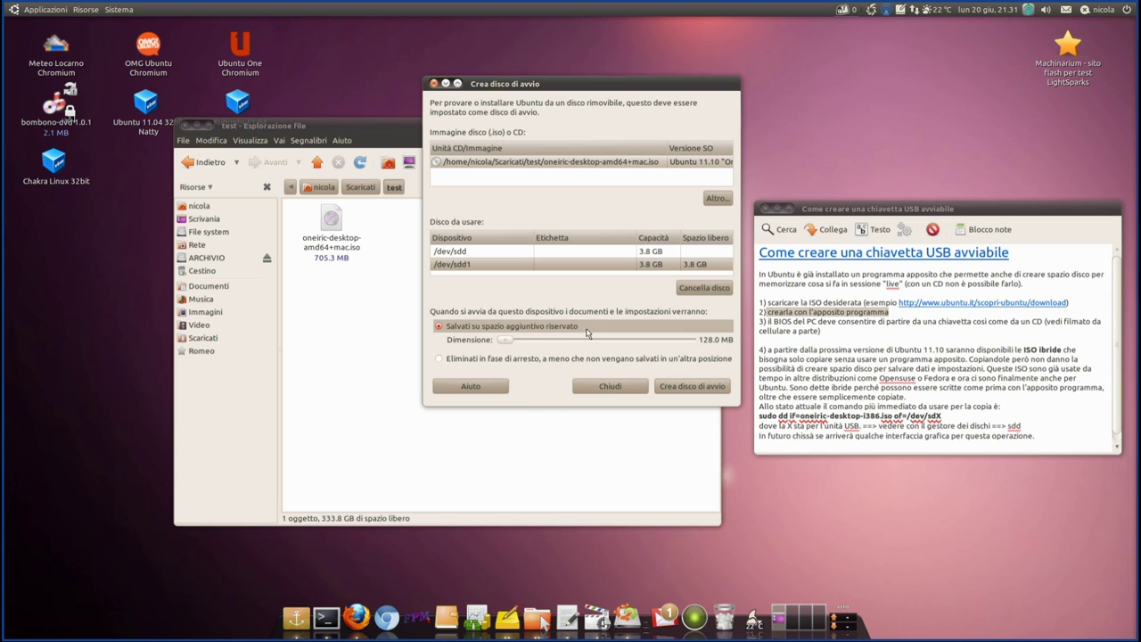
pyautogui.moveTo(507, 343); pyautogui.dragTo(561, 348)
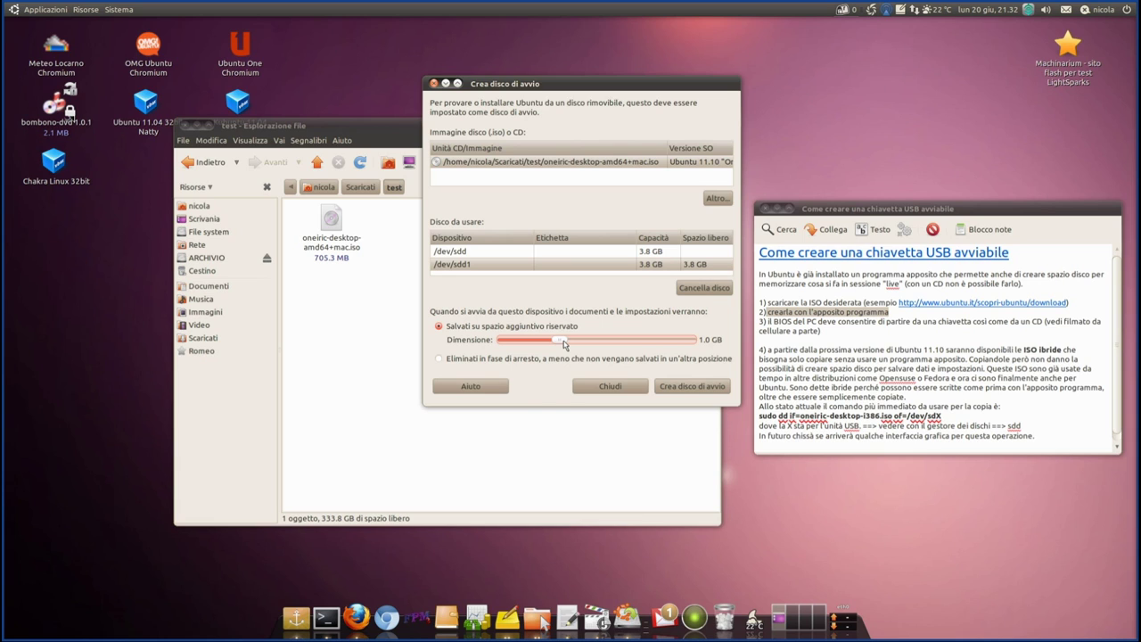
pyautogui.moveTo(563, 344); pyautogui.dragTo(546, 344)
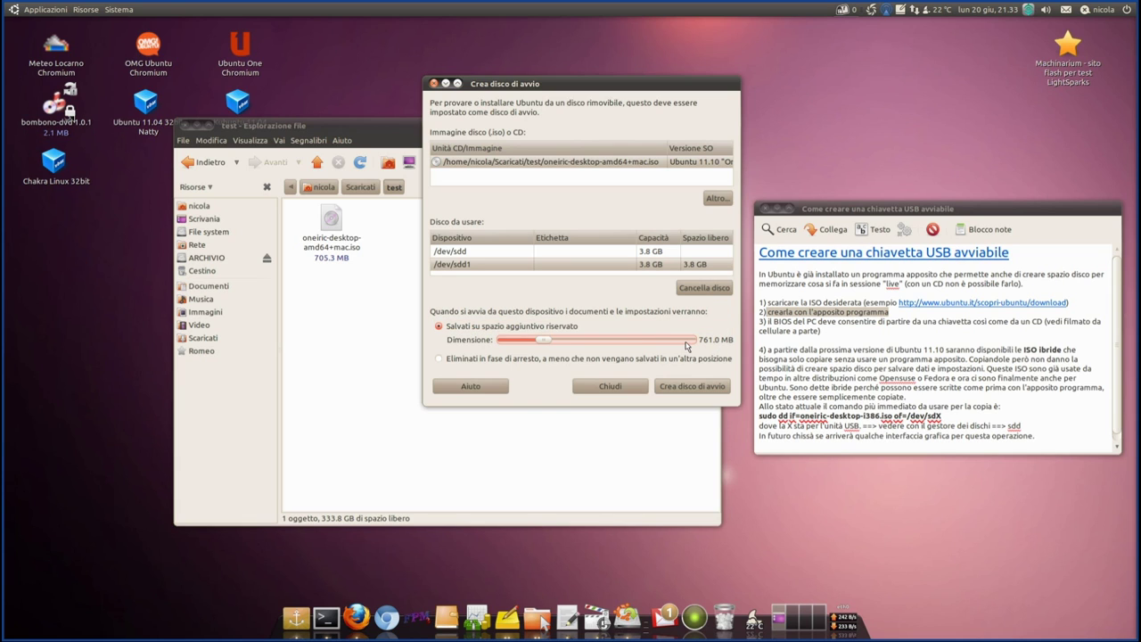
# Keep documents and settings saved on the reserved extra space and start creating the startup disk.
pyautogui.click(438, 360)
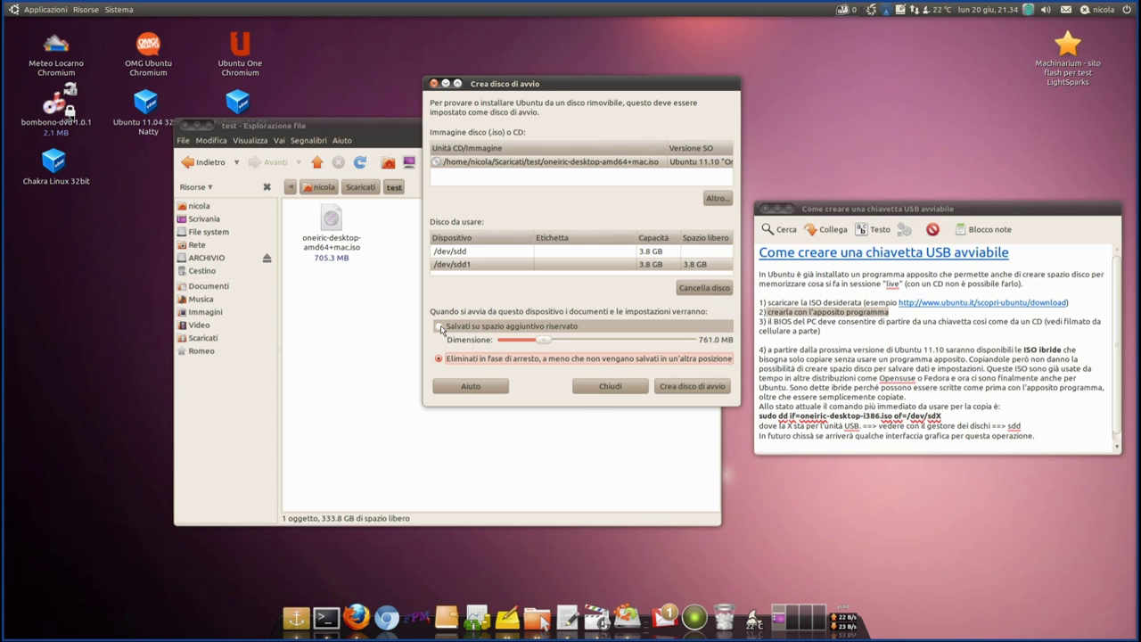
pyautogui.click(439, 326)
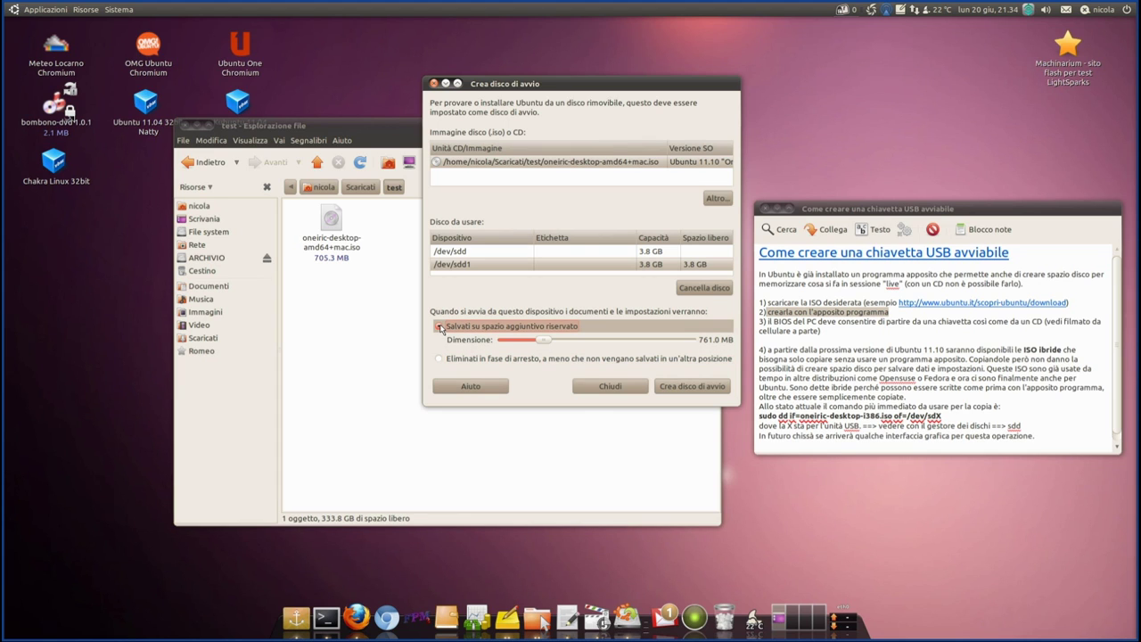
pyautogui.click(467, 360)
pyautogui.click(461, 328)
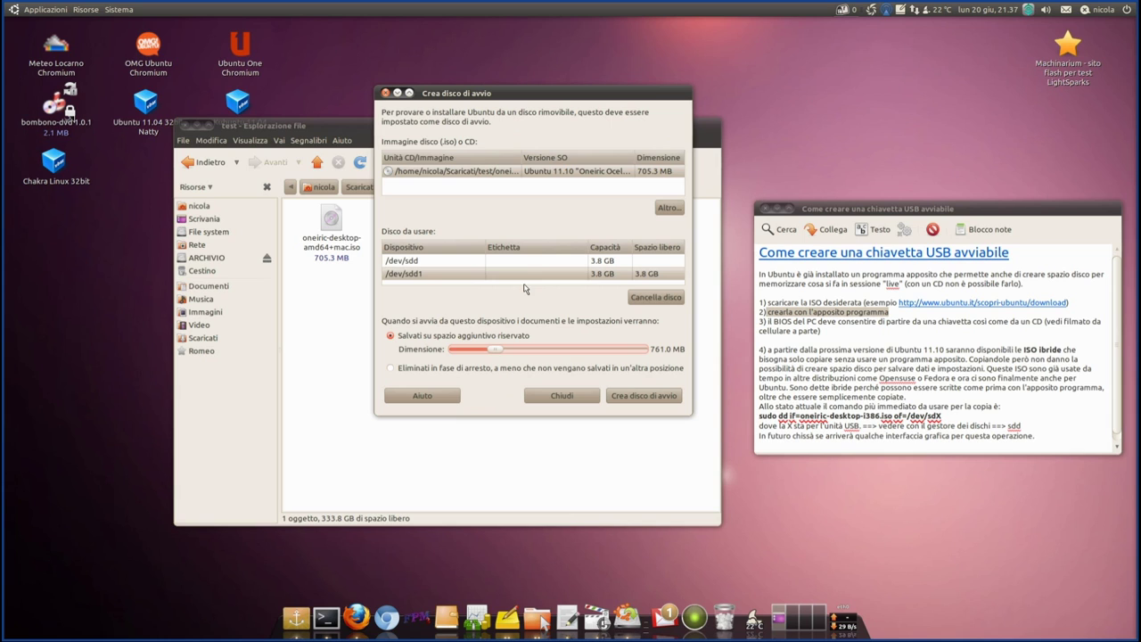
pyautogui.click(643, 399)
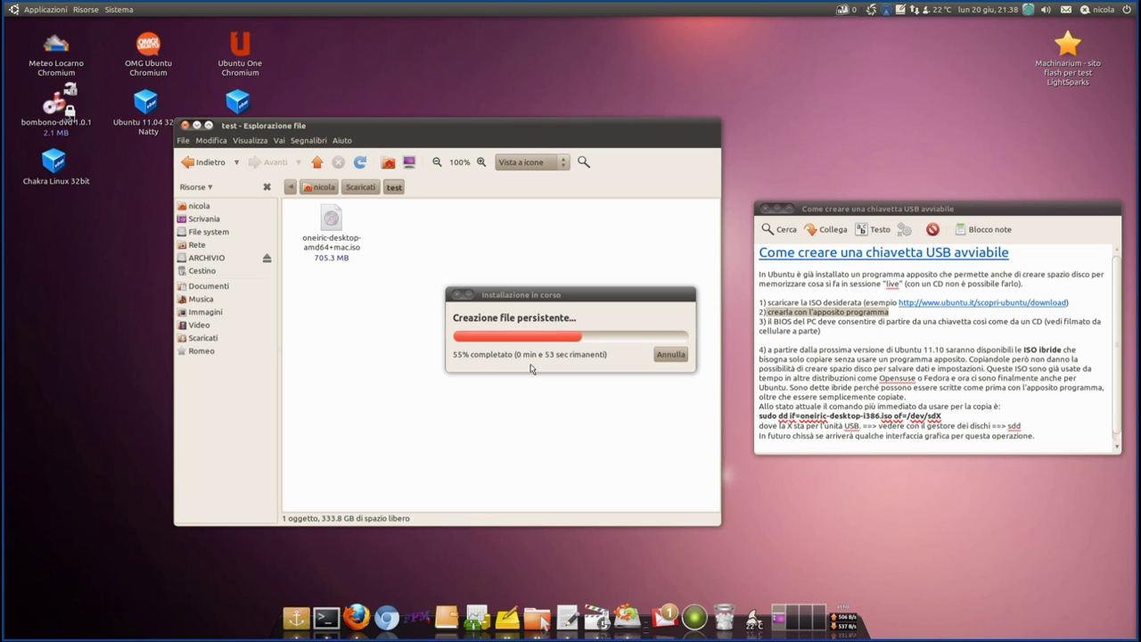
# Move the installation progress window near the top of the desktop and the test folder window below it without overlap.
pyautogui.moveTo(572, 297); pyautogui.dragTo(575, 33)
pyautogui.moveTo(543, 128); pyautogui.dragTo(468, 171)
pyautogui.click(581, 33)
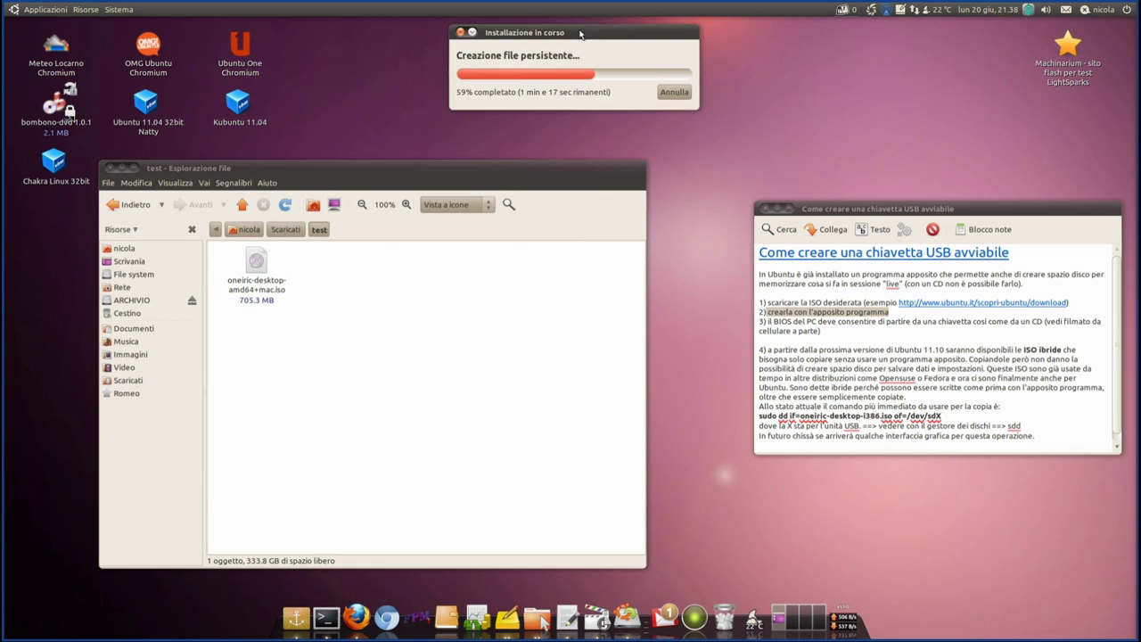
pyautogui.moveTo(581, 33); pyautogui.dragTo(566, 48)
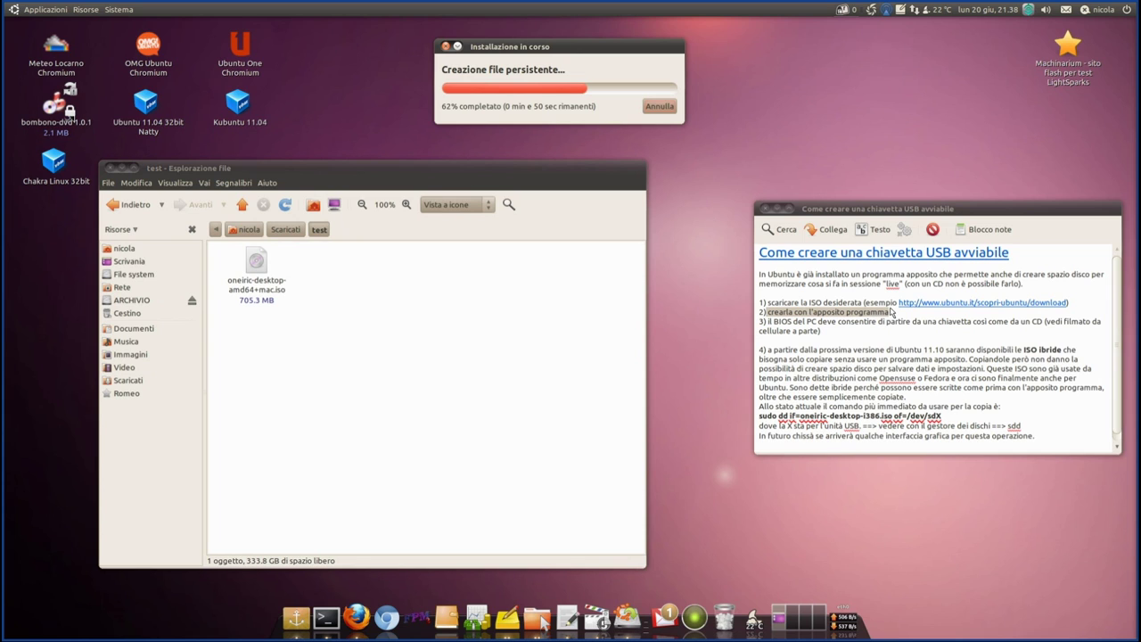
# Highlight the note's second instruction, its third instruction about booting from a USB stick, and finally the word BIOS.
pyautogui.click(894, 316)
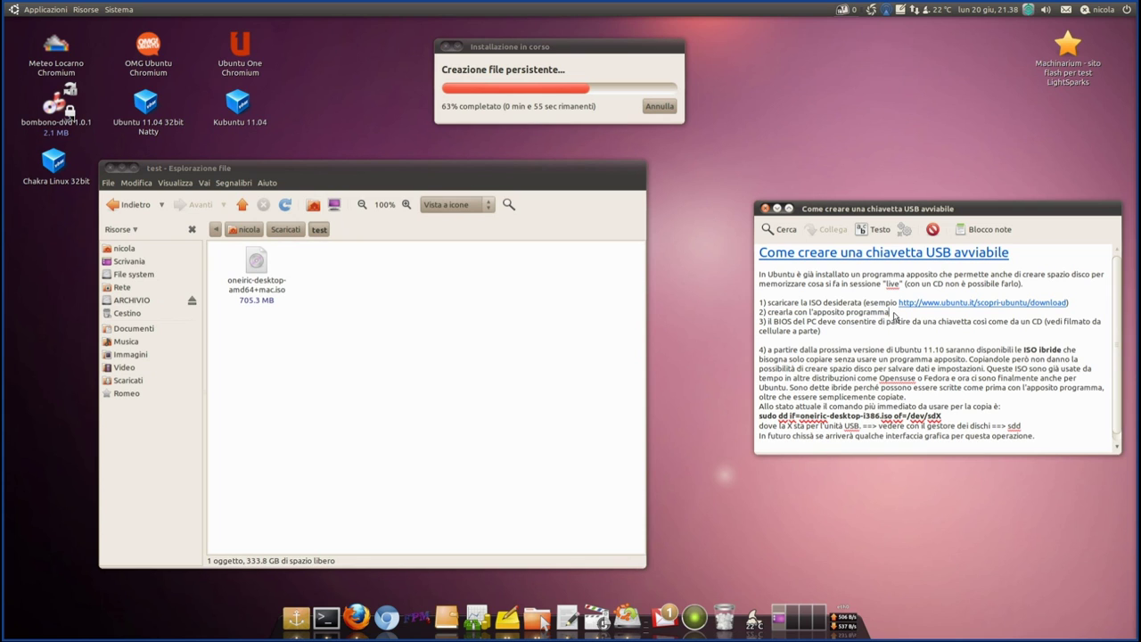
pyautogui.moveTo(894, 315); pyautogui.dragTo(760, 312)
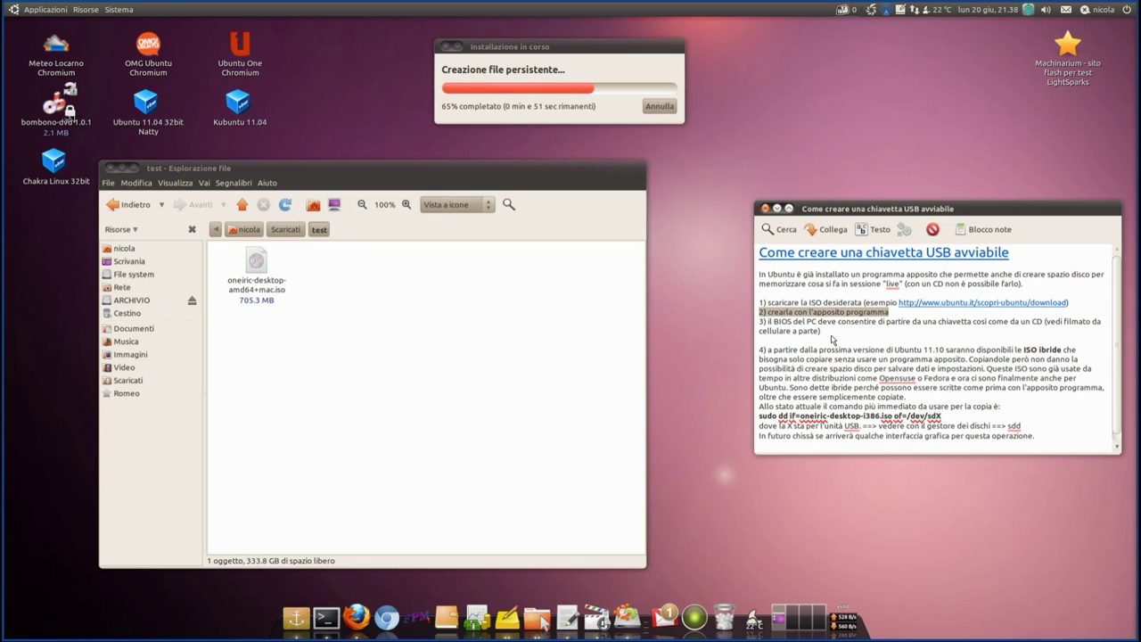
pyautogui.moveTo(821, 332); pyautogui.dragTo(719, 322)
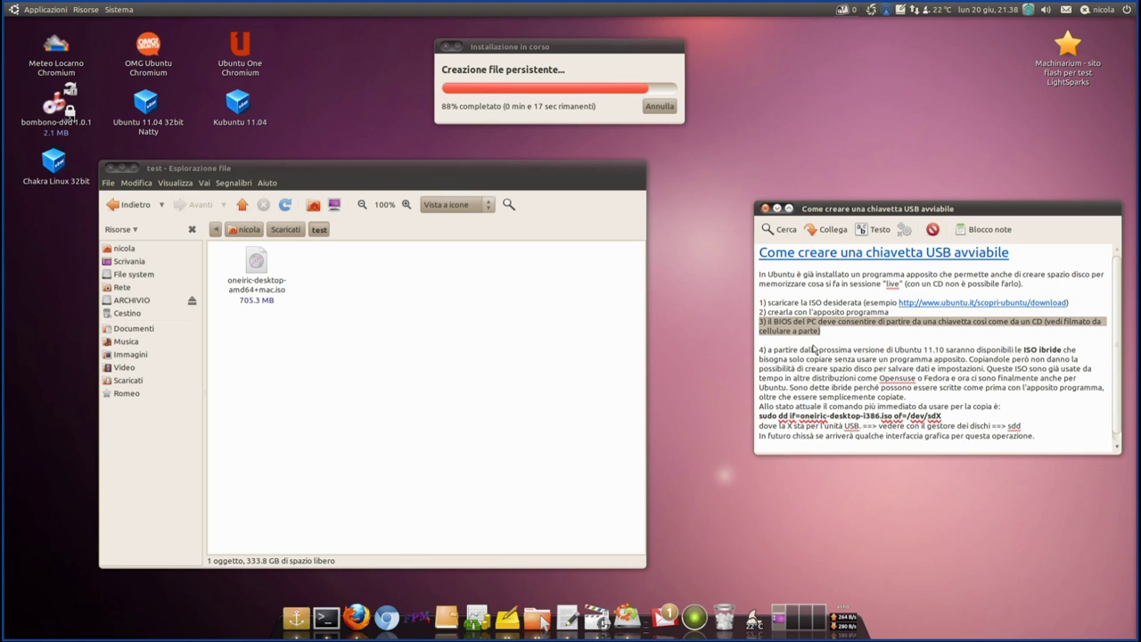
pyautogui.doubleClick(785, 325)
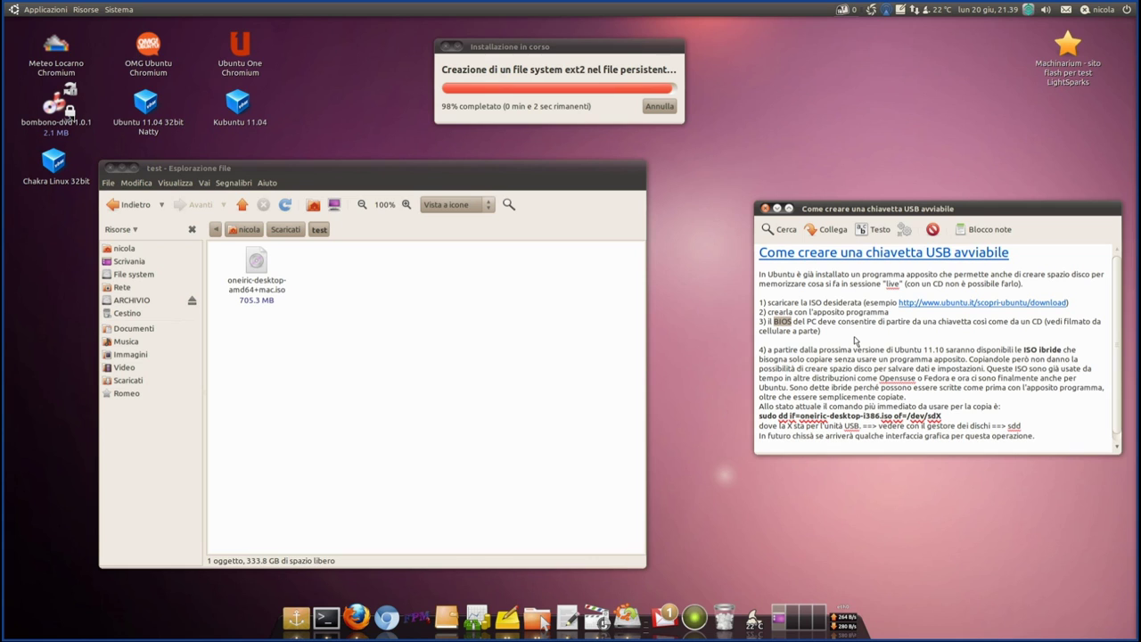
pyautogui.click(796, 328)
pyautogui.doubleClick(782, 322)
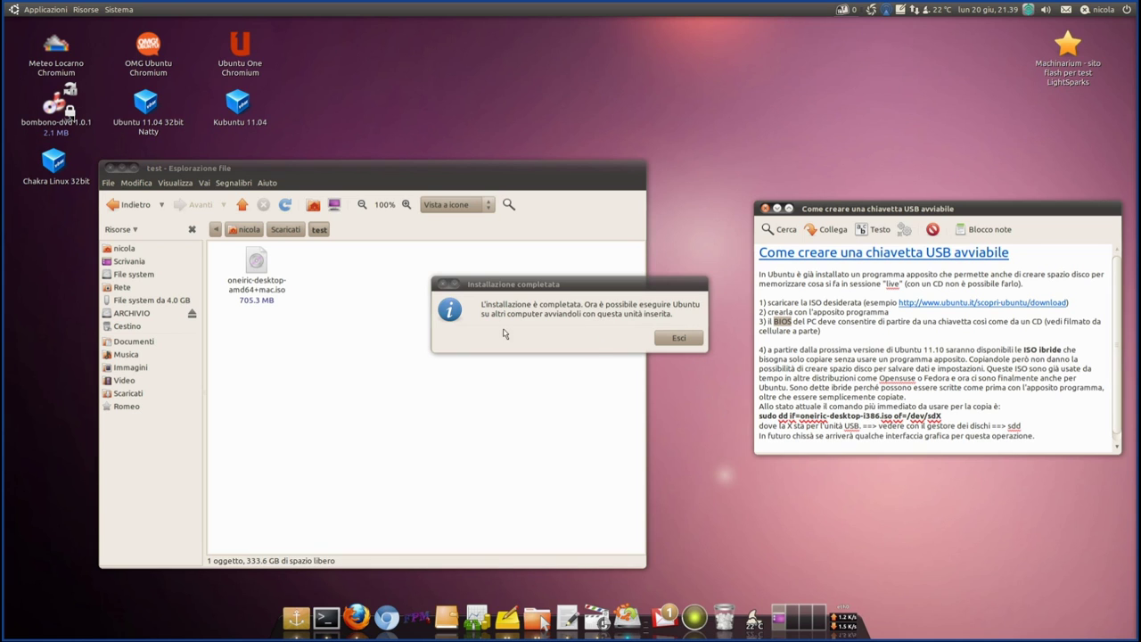
# Dismiss the installation-complete message and open the USB stick's 4.0 GB file system in the file browser.
pyautogui.click(690, 341)
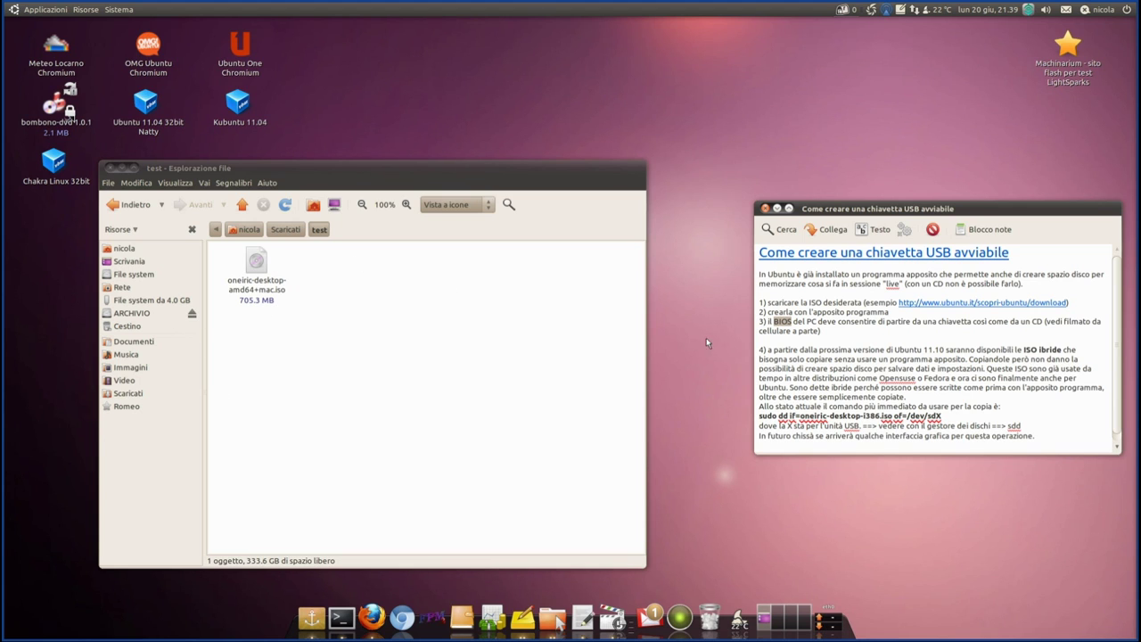
pyautogui.click(775, 323)
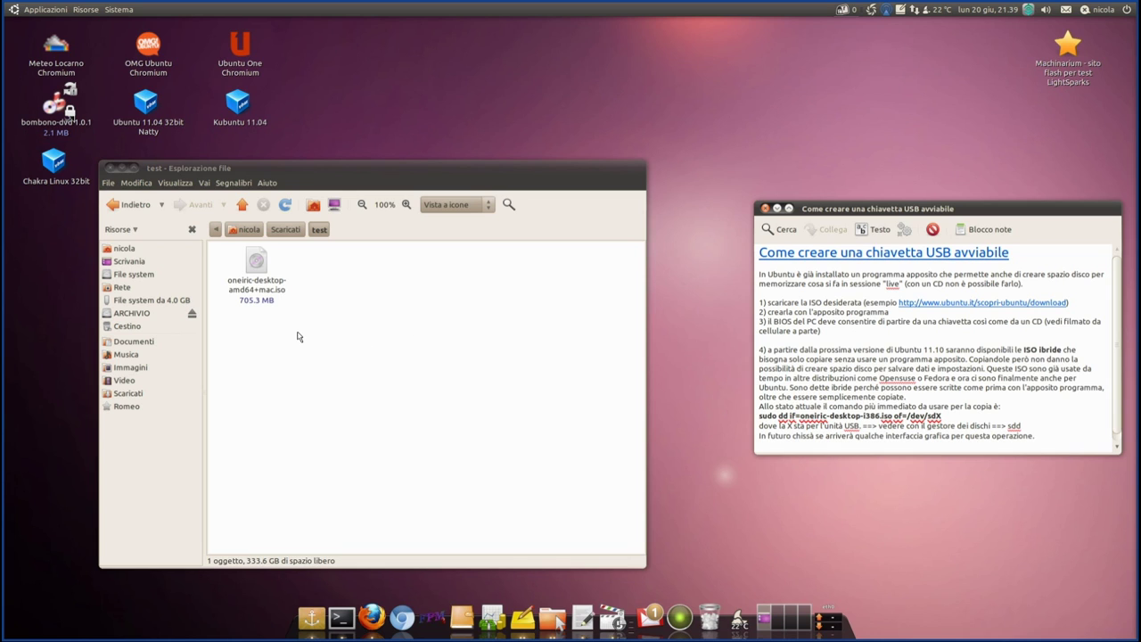
pyautogui.click(258, 269)
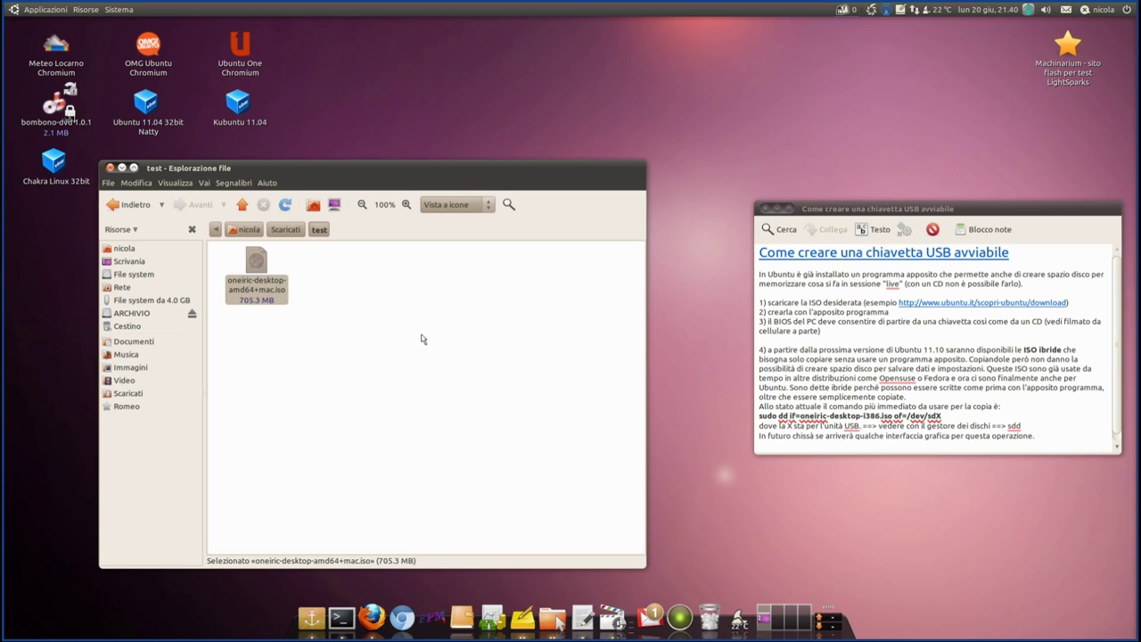
pyautogui.click(143, 302)
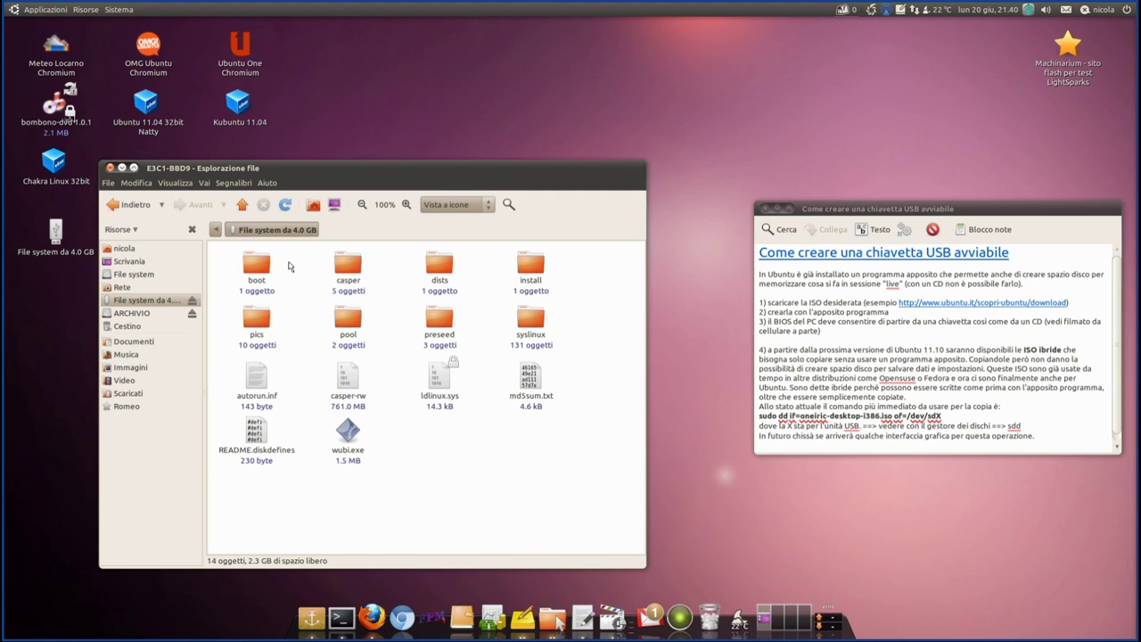
# Compare oneiric-desktop-amd64+mac.iso in the test folder with the files on the USB stick, selecting all its contents and clearing the selection.
pyautogui.click(131, 204)
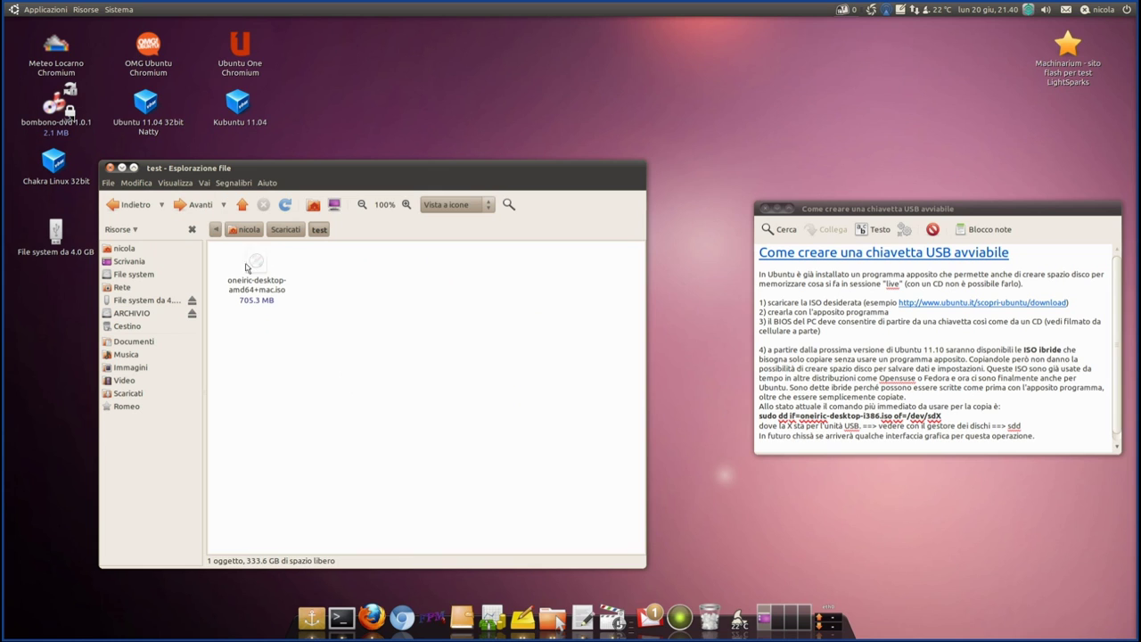
pyautogui.click(254, 287)
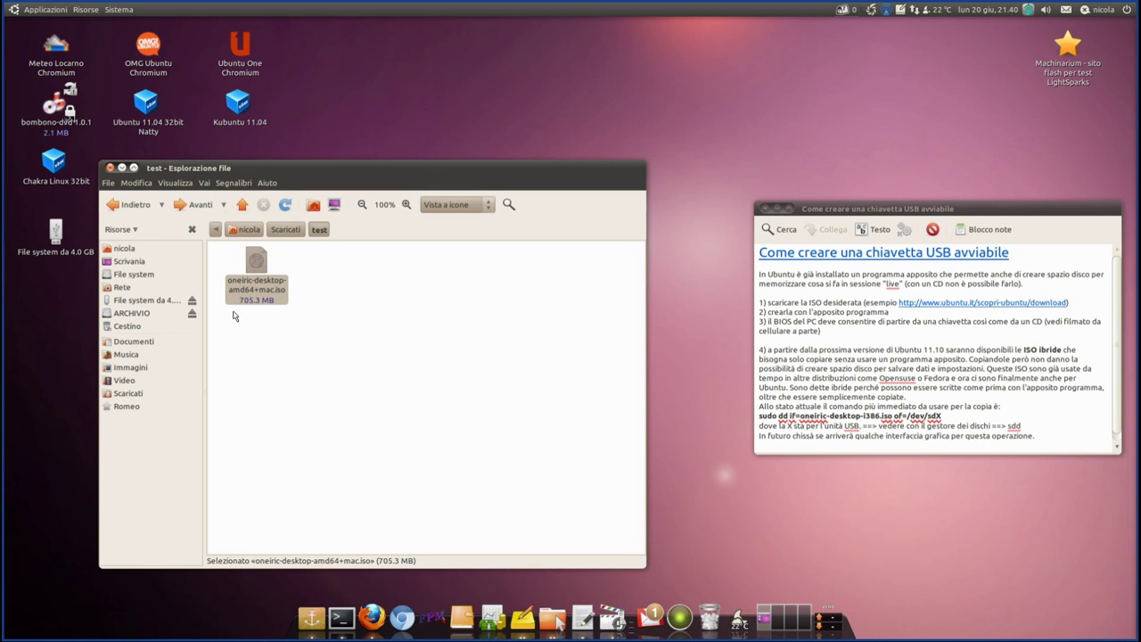
pyautogui.click(133, 300)
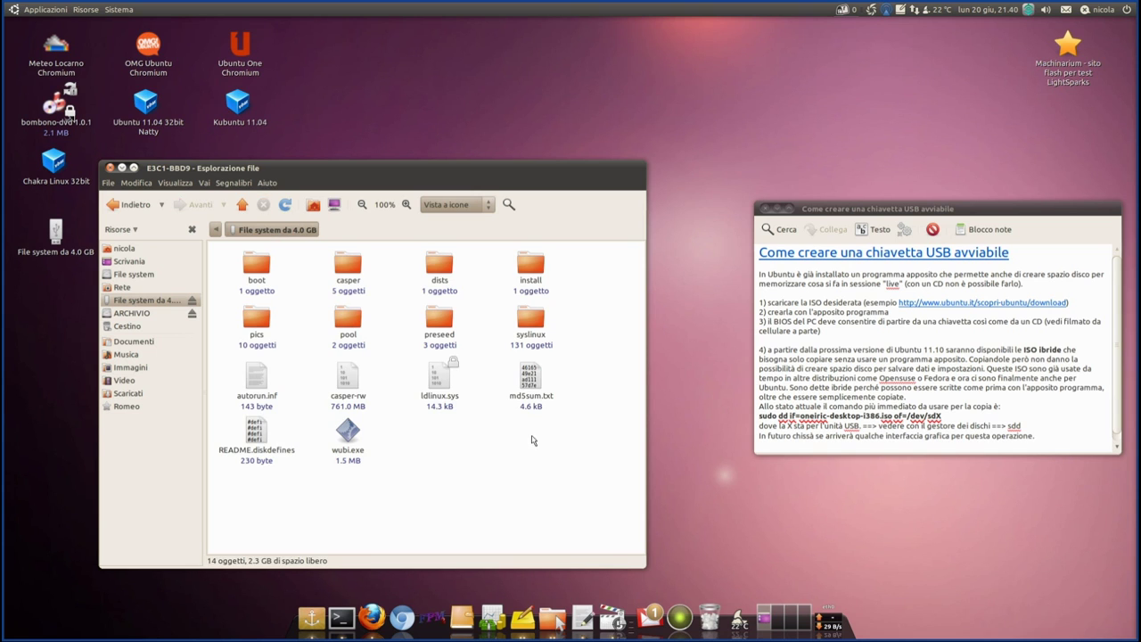
pyautogui.moveTo(586, 466); pyautogui.dragTo(464, 434)
pyautogui.moveTo(219, 254); pyautogui.dragTo(603, 479)
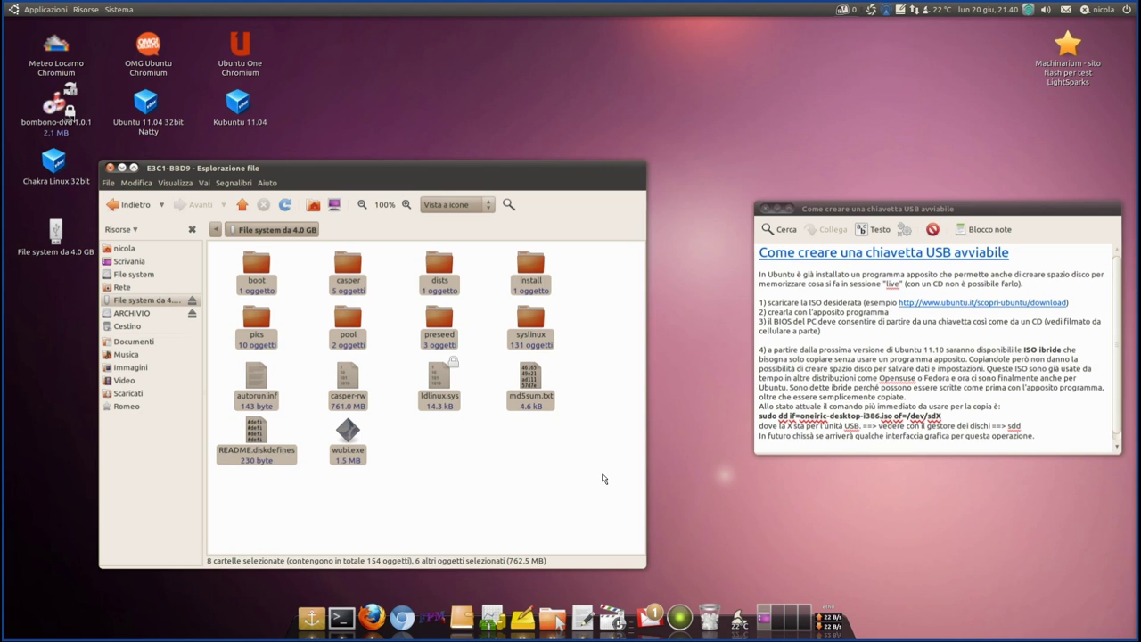
pyautogui.click(536, 478)
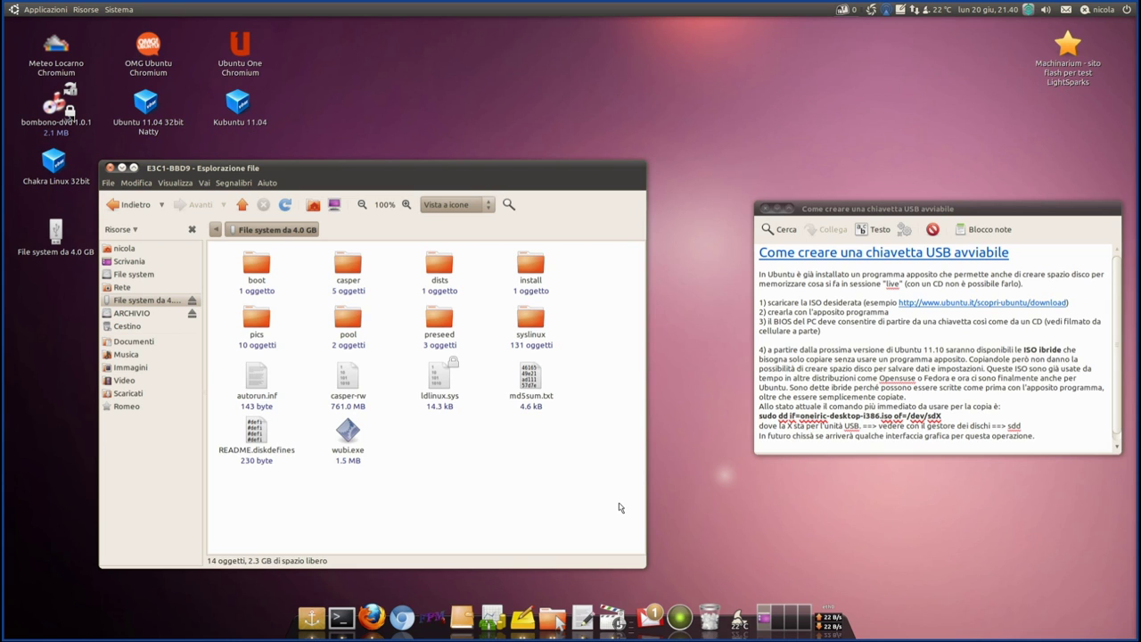
pyautogui.moveTo(621, 507); pyautogui.dragTo(288, 254)
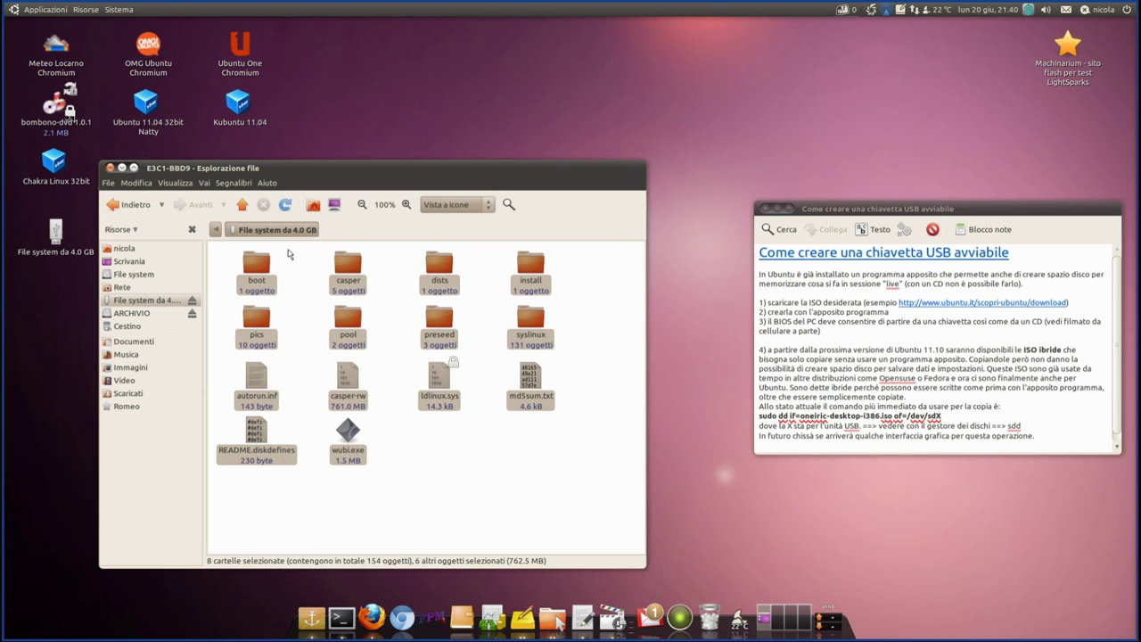
pyautogui.click(485, 451)
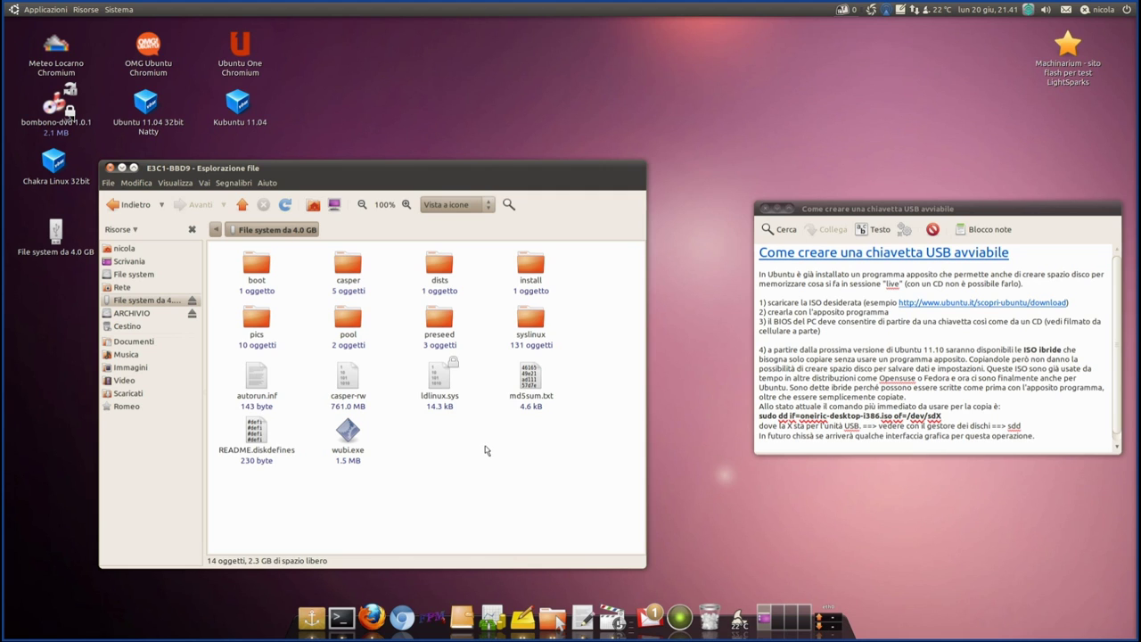
# Highlight the note's second instruction and point out Creatore dischi di avvio among the system administration tools without launching it.
pyautogui.moveTo(891, 313); pyautogui.dragTo(757, 316)
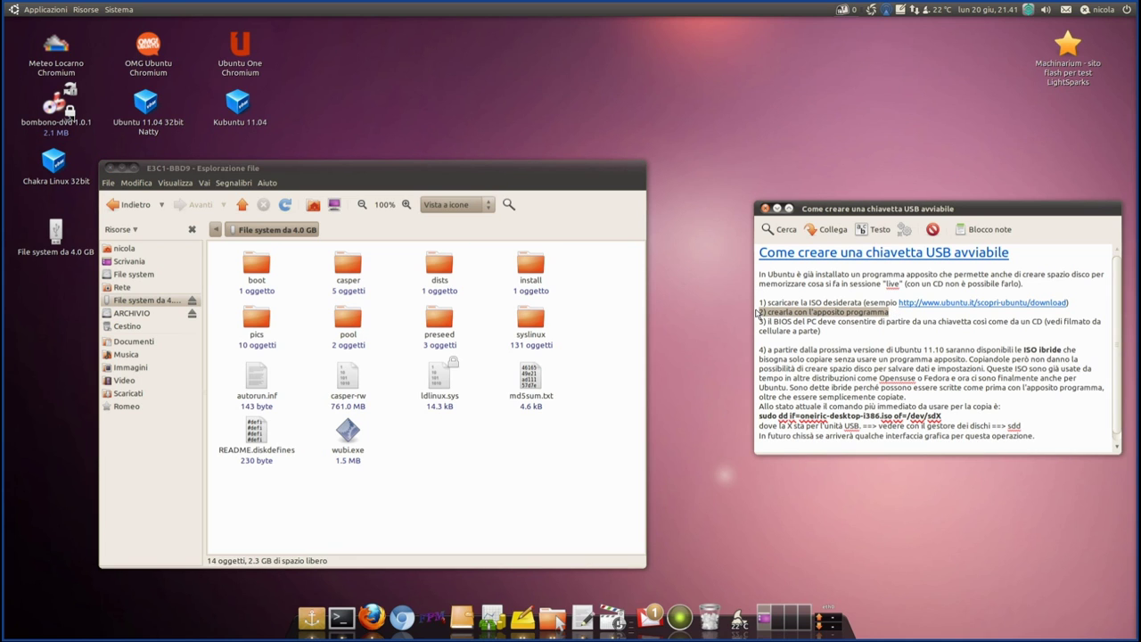
pyautogui.click(516, 448)
pyautogui.click(119, 9)
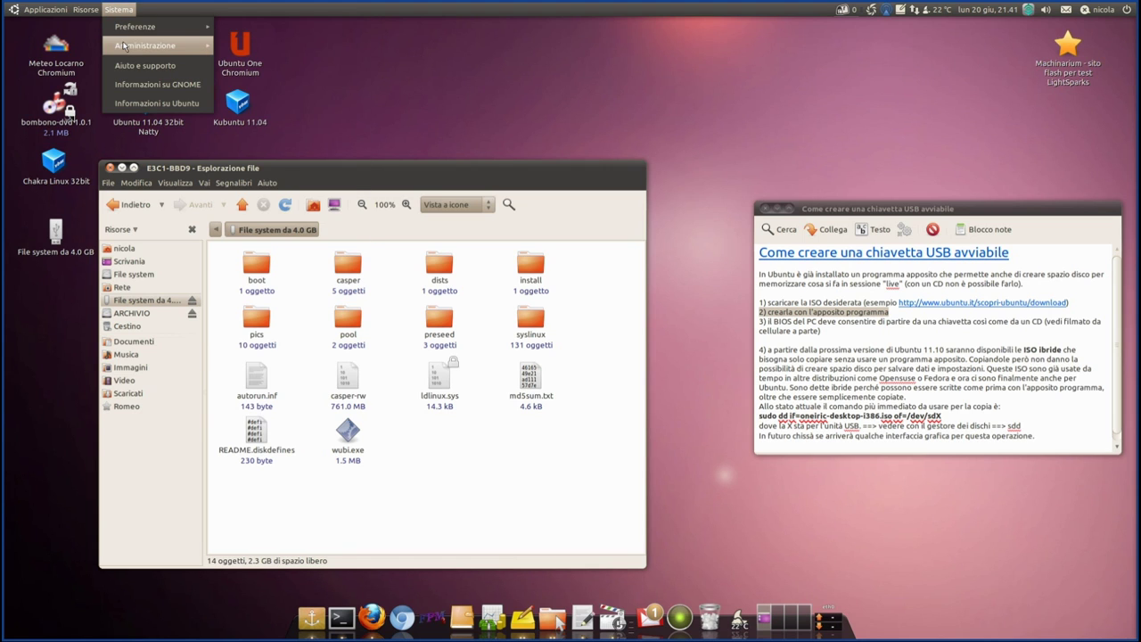
pyautogui.moveTo(196, 47)
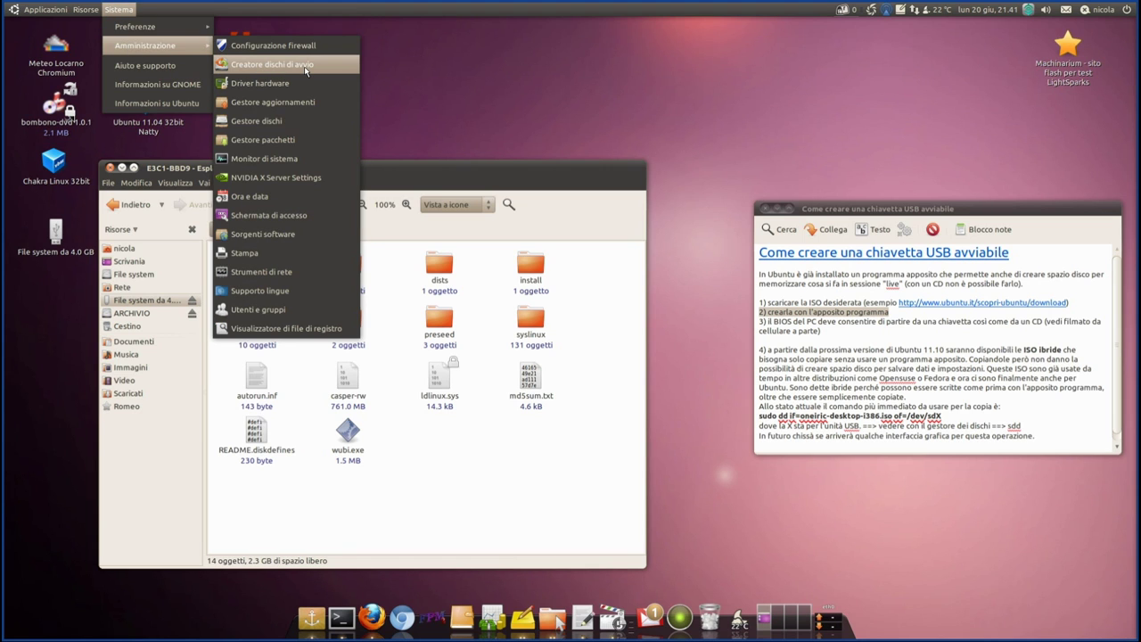
pyautogui.click(618, 173)
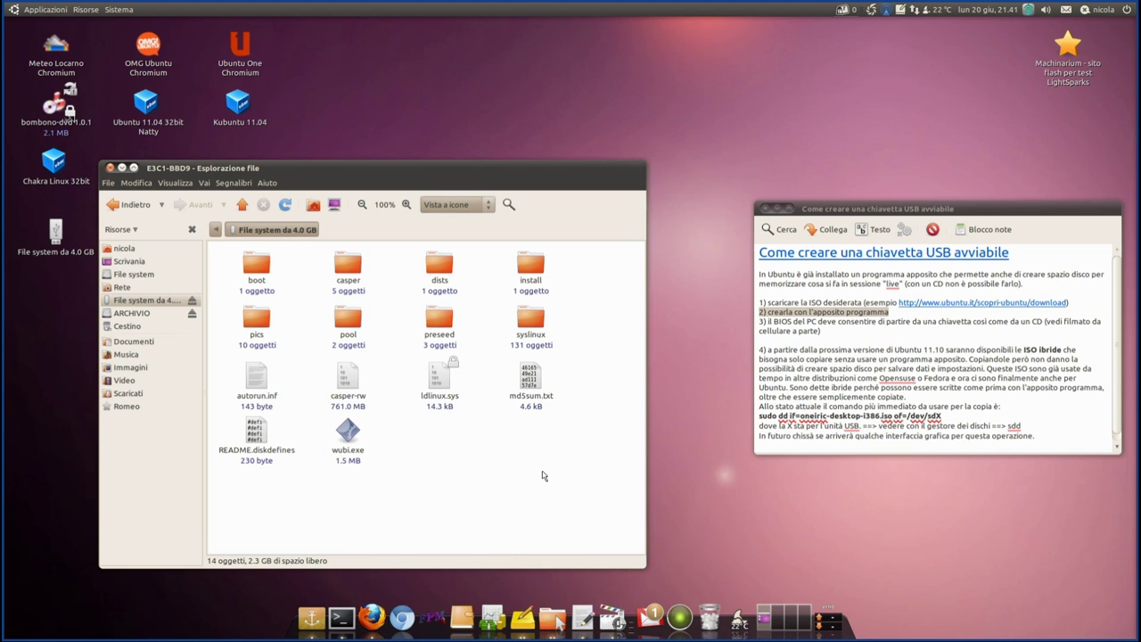
# Highlight the word BIOS and the whole third instruction in the note on booting the PC from a USB stick.
pyautogui.click(827, 336)
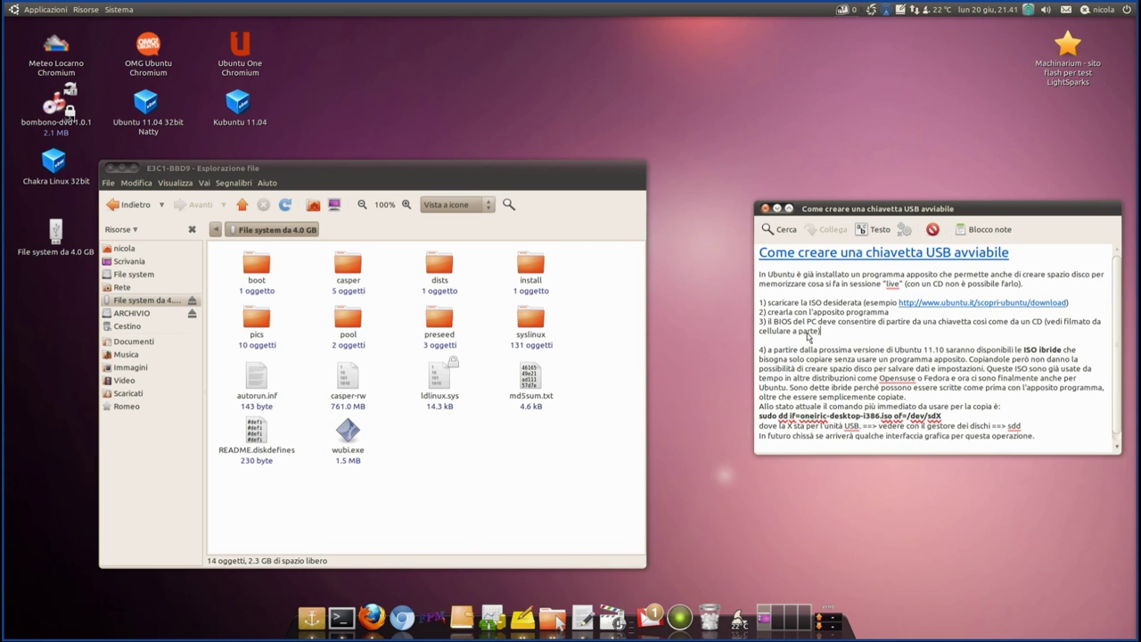
pyautogui.doubleClick(788, 322)
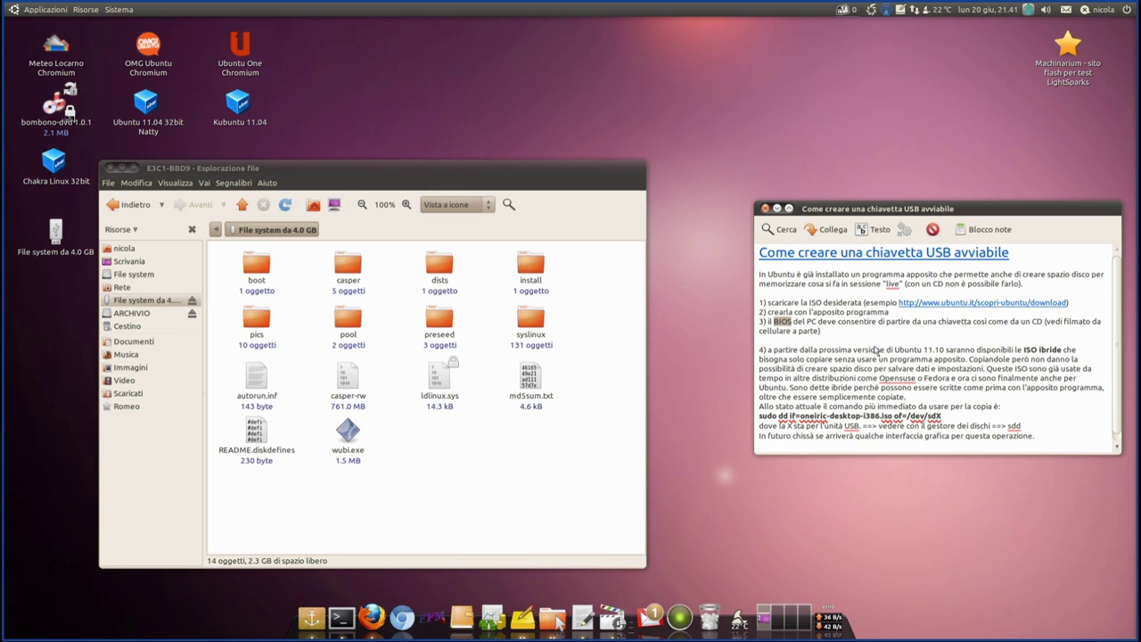
pyautogui.click(795, 323)
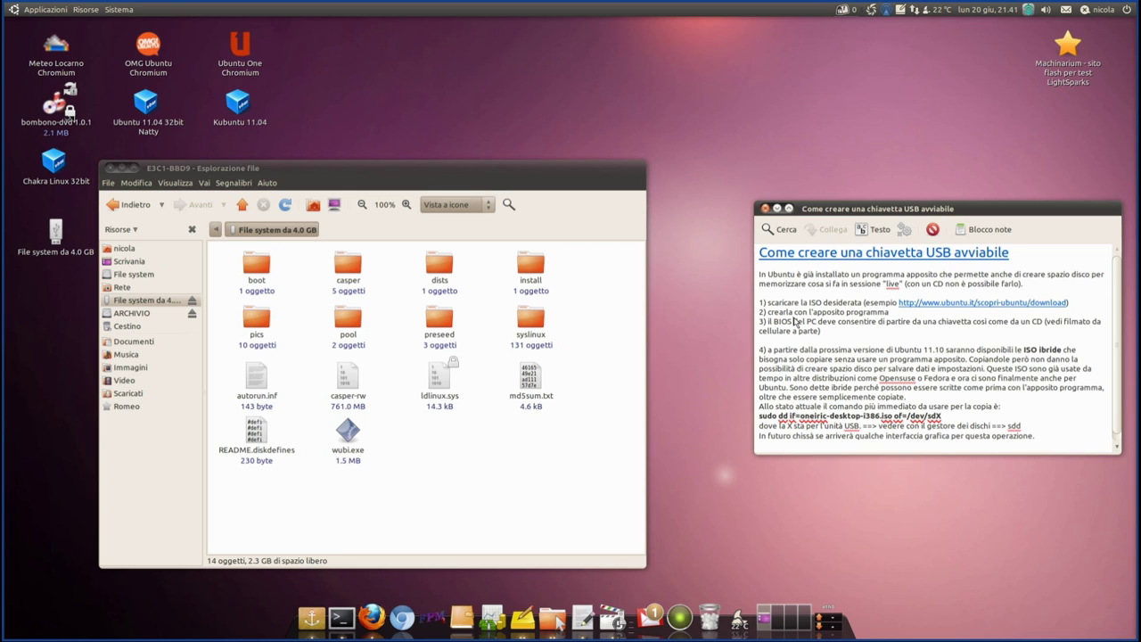
pyautogui.moveTo(793, 323); pyautogui.dragTo(775, 325)
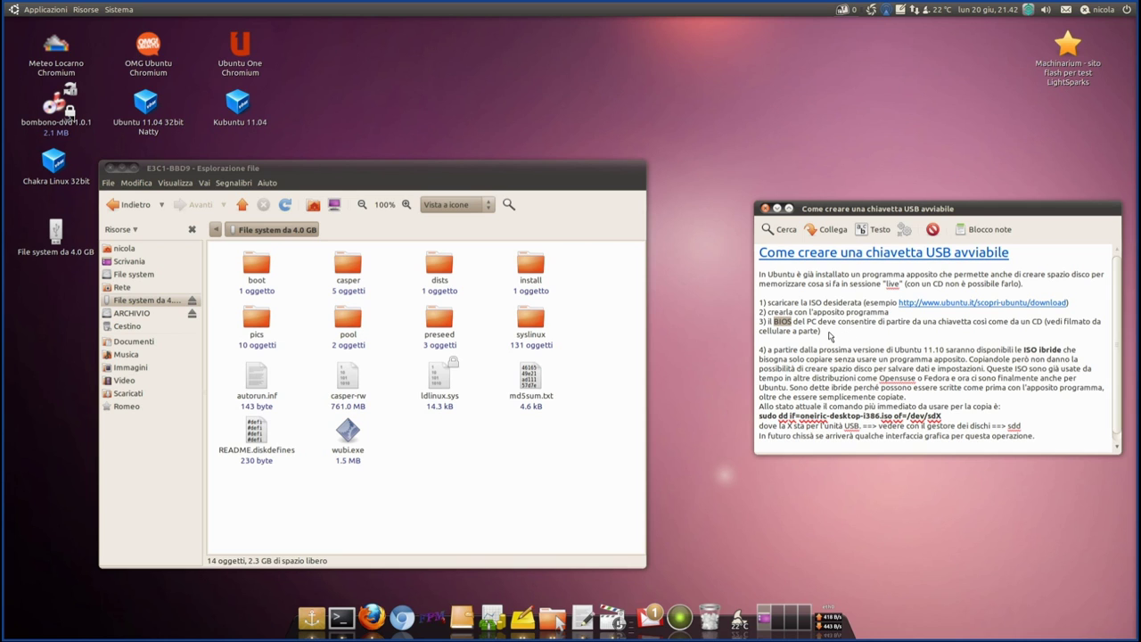
pyautogui.moveTo(829, 335); pyautogui.dragTo(736, 323)
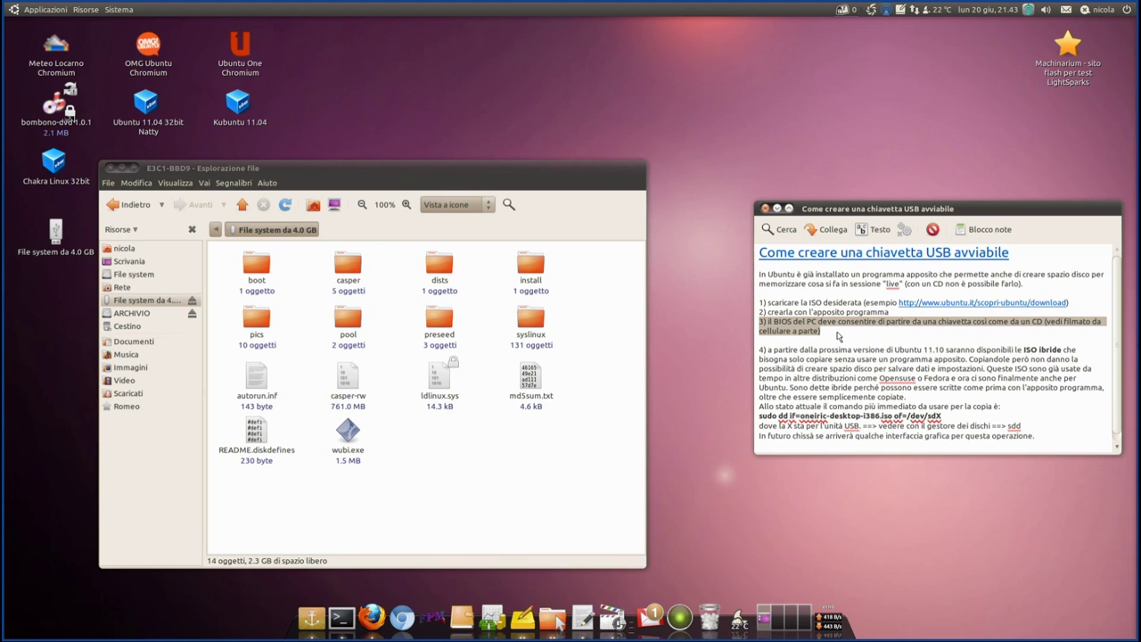
pyautogui.click(838, 336)
pyautogui.doubleClick(783, 324)
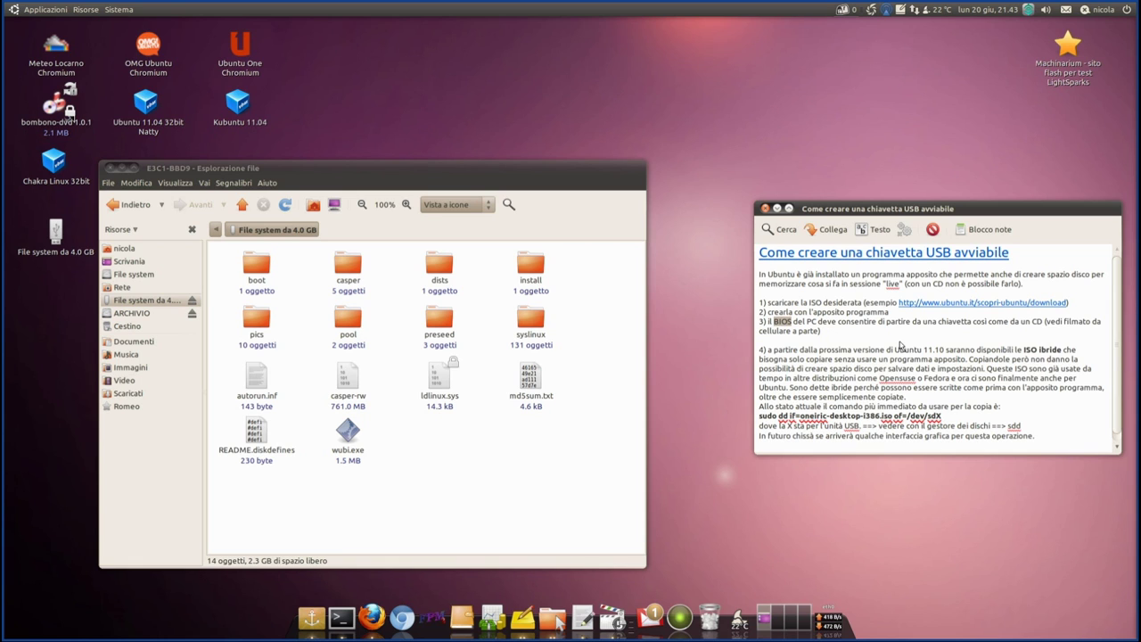
pyautogui.click(794, 326)
pyautogui.doubleClick(786, 325)
pyautogui.tripleClick(775, 330)
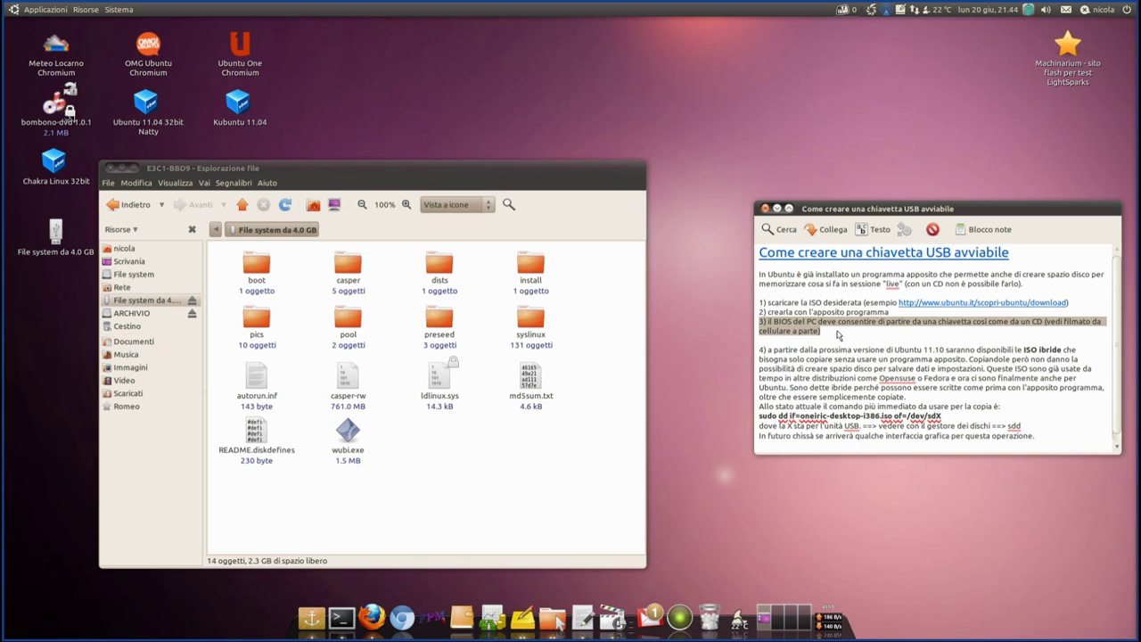
pyautogui.click(838, 335)
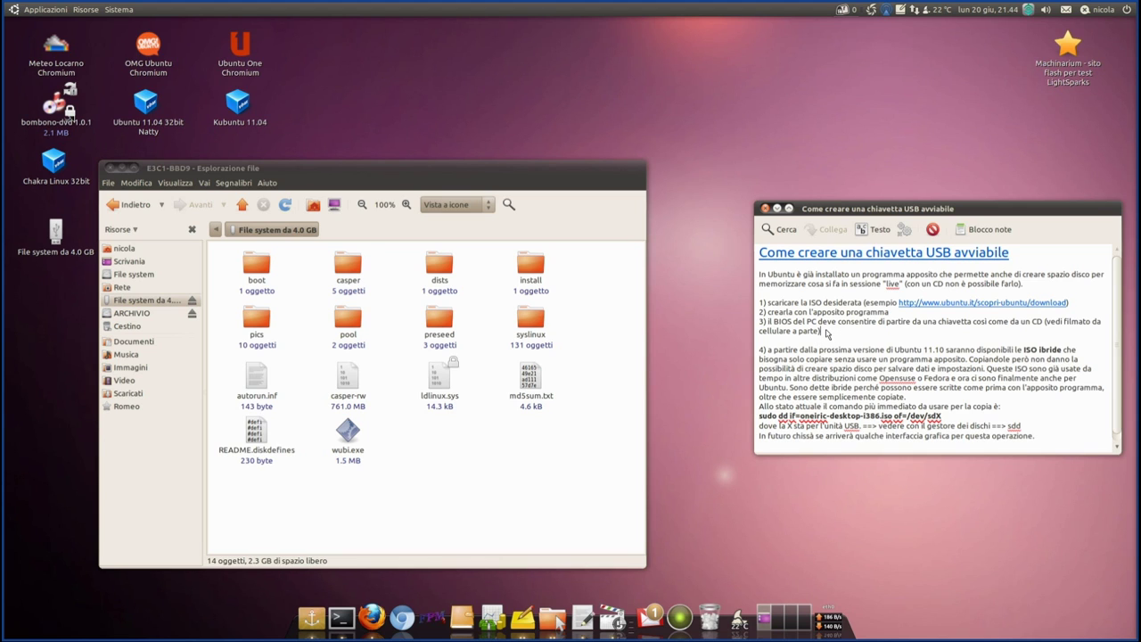
pyautogui.moveTo(827, 334); pyautogui.dragTo(750, 324)
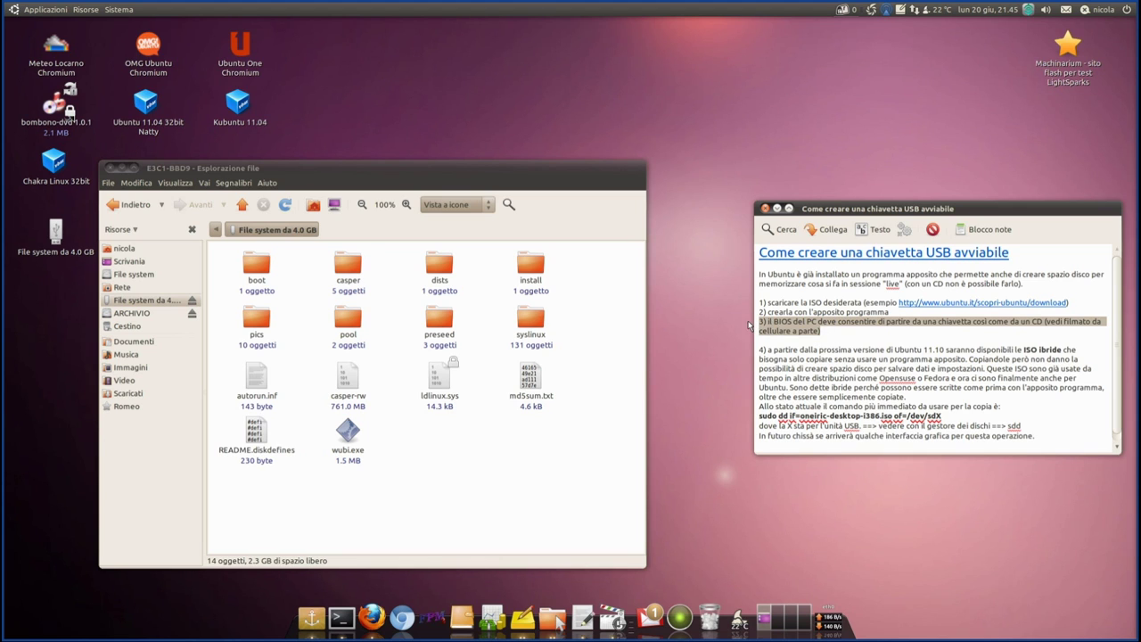
# Clear the highlight and place the text cursor on the blank line above the note's fourth instruction.
pyautogui.click(839, 338)
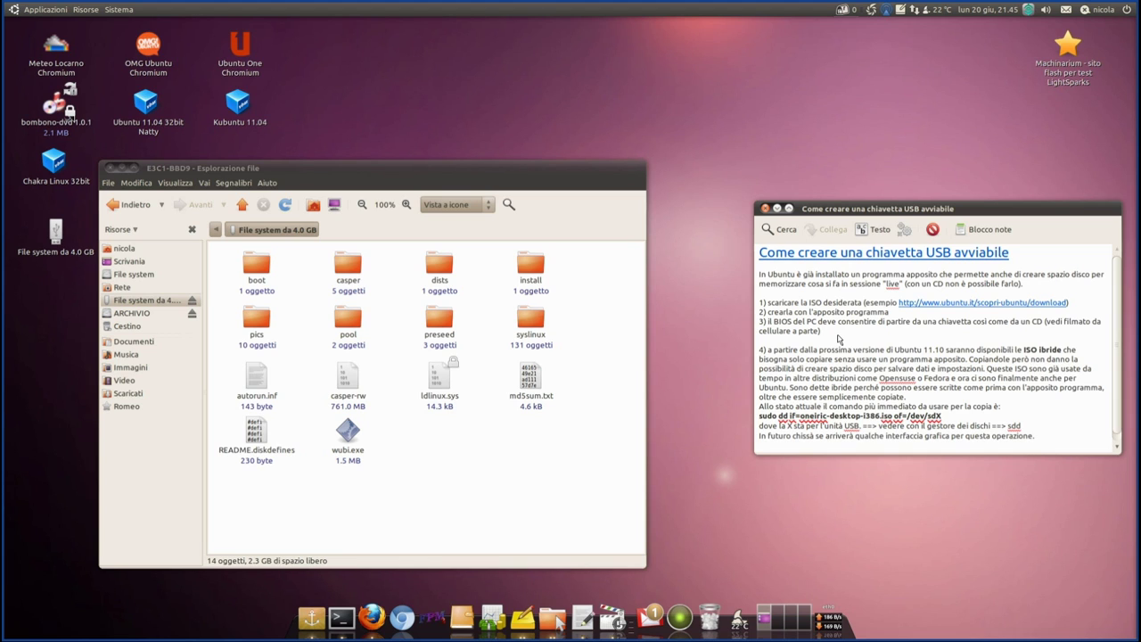
pyautogui.click(759, 354)
pyautogui.moveTo(759, 354)
pyautogui.mouseDown()
pyautogui.moveTo(794, 352)
pyautogui.moveTo(760, 353)
pyautogui.mouseUp()
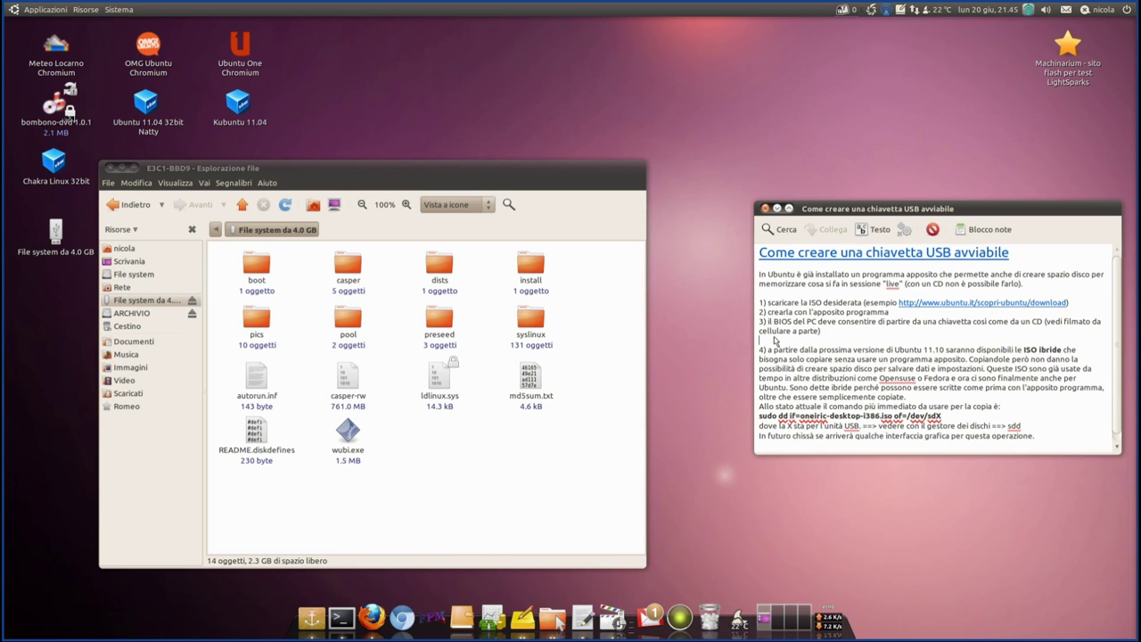